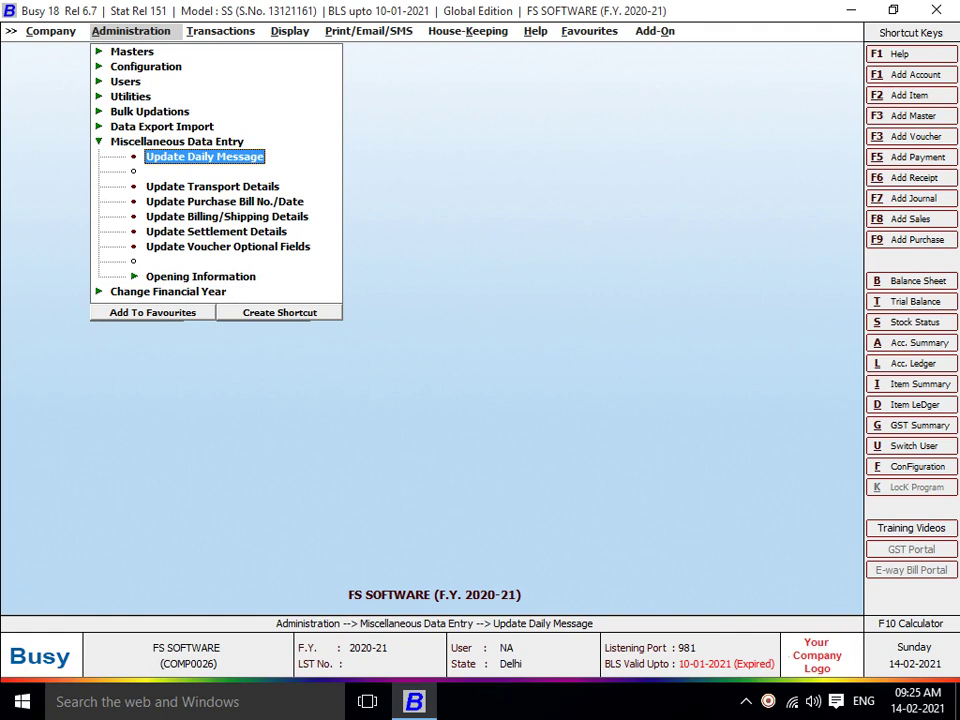
Open the daily message update and set the date to 01-04-2020, voucher type Sales and voucher series All.
{"action": "key", "text": "Return"}
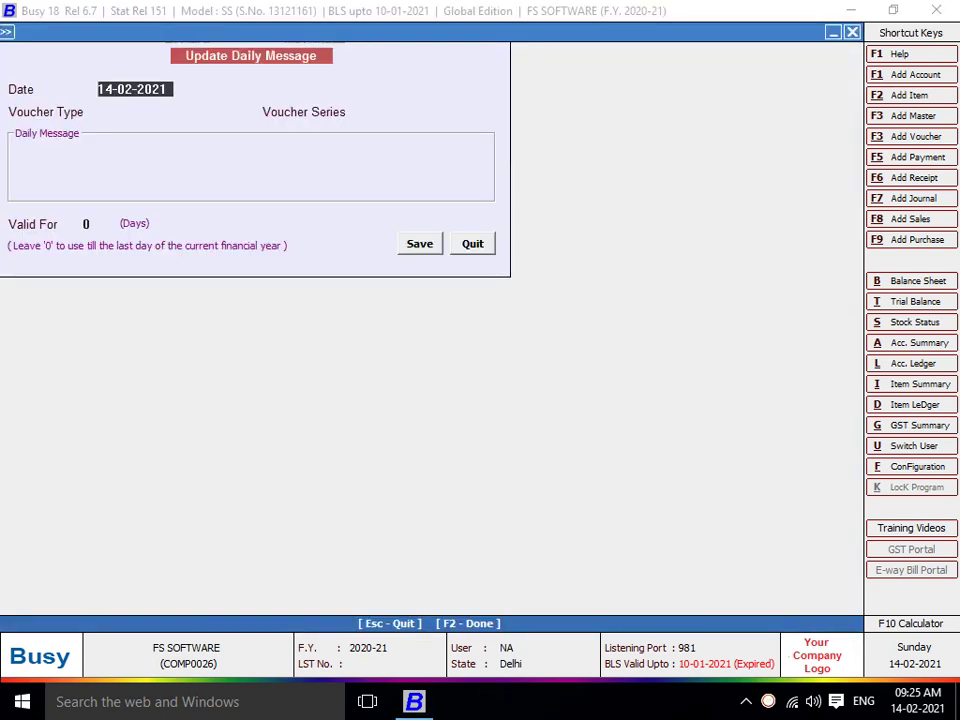
{"action": "key", "text": "Return"}
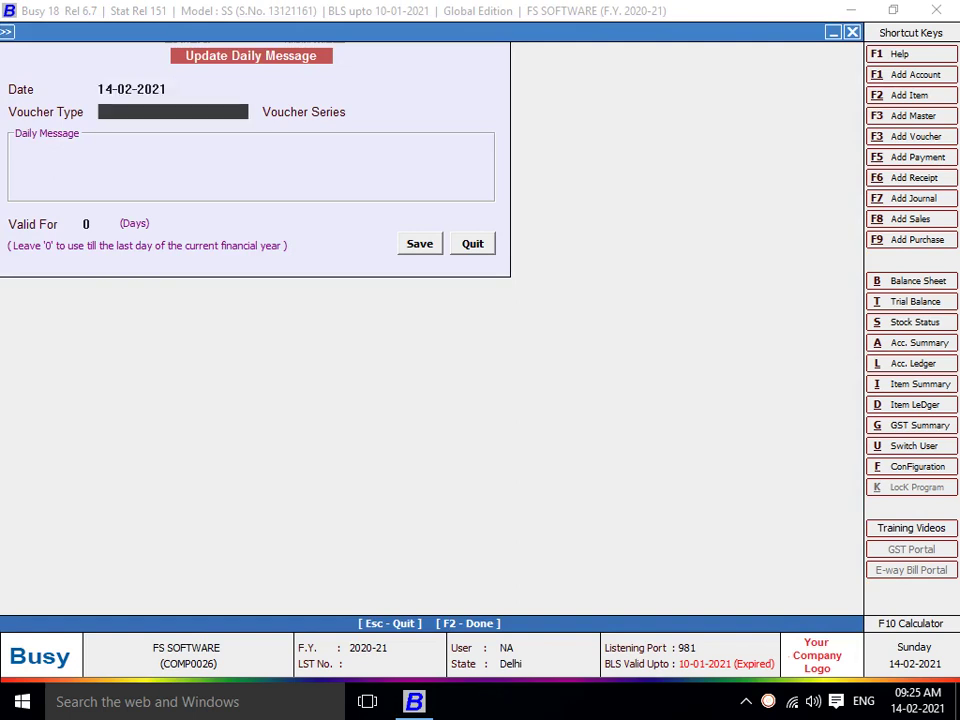
{"action": "key", "text": "Up"}
{"action": "type", "text": "1.4"}
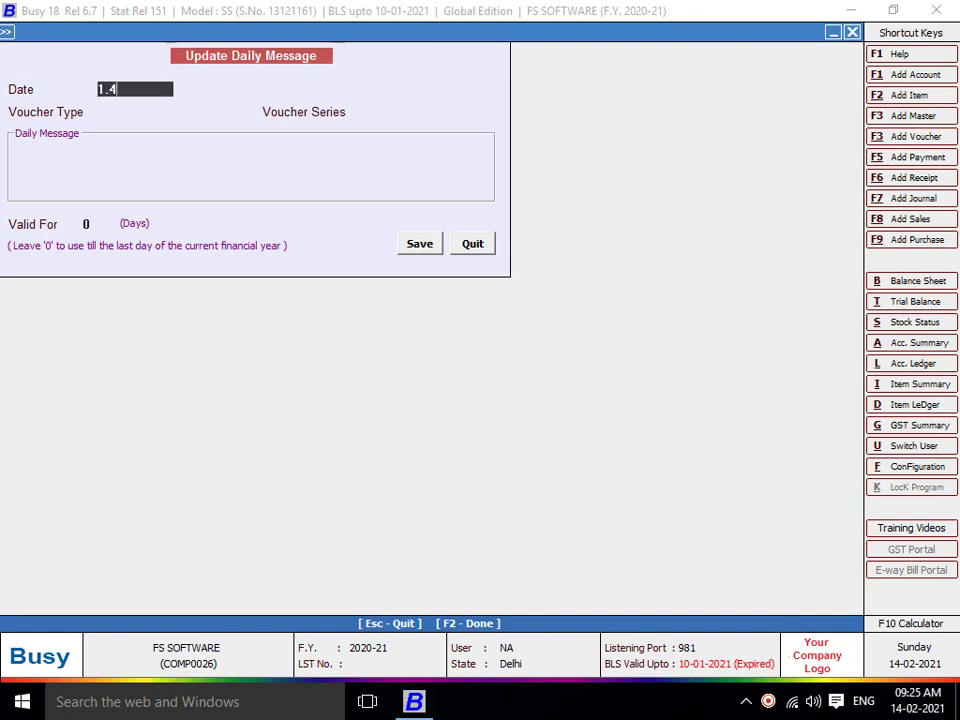
{"action": "key", "text": "Return"}
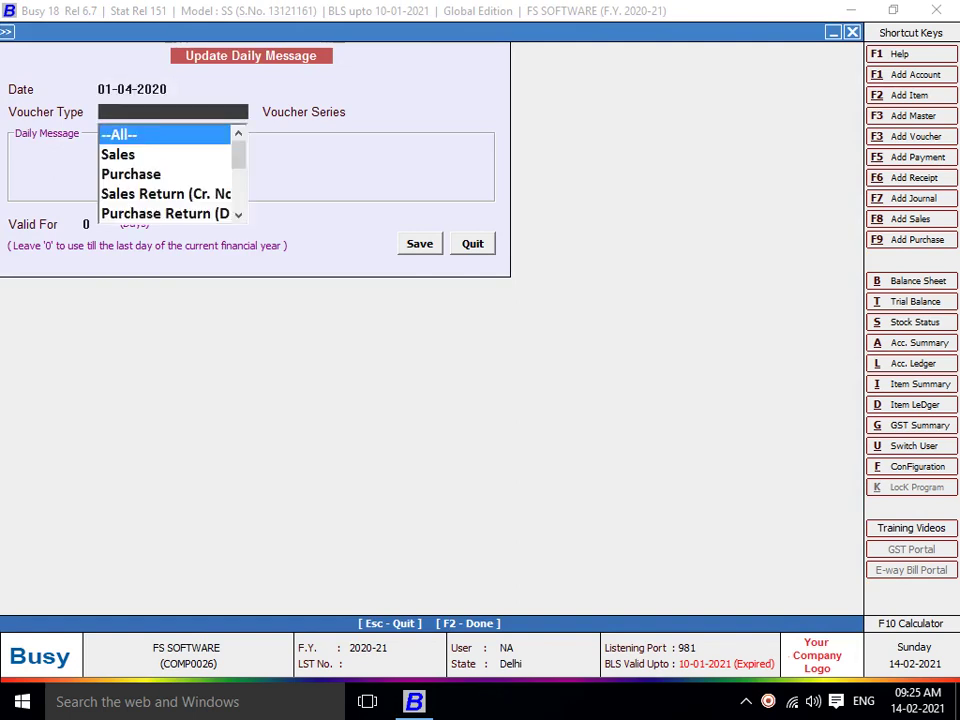
{"action": "key", "text": "Down"}
{"action": "key", "text": "Return"}
{"action": "key", "text": "Return"}
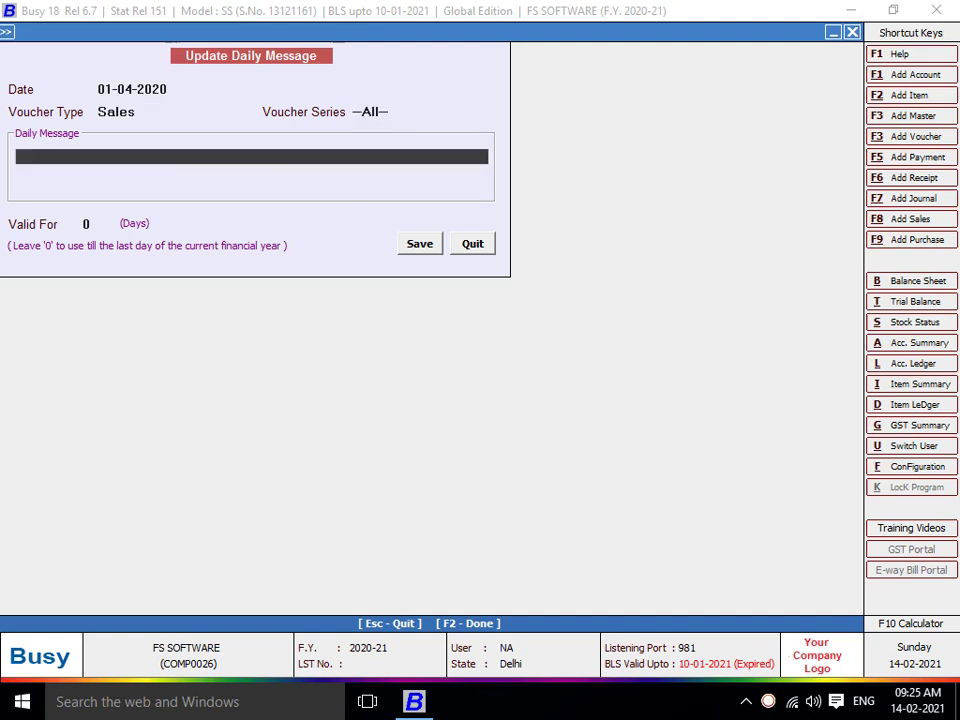
Enter the daily message "THANK VISIT AGAIN", make it valid for 30 days, and save it.
{"action": "type", "text": "THANK VISI"}
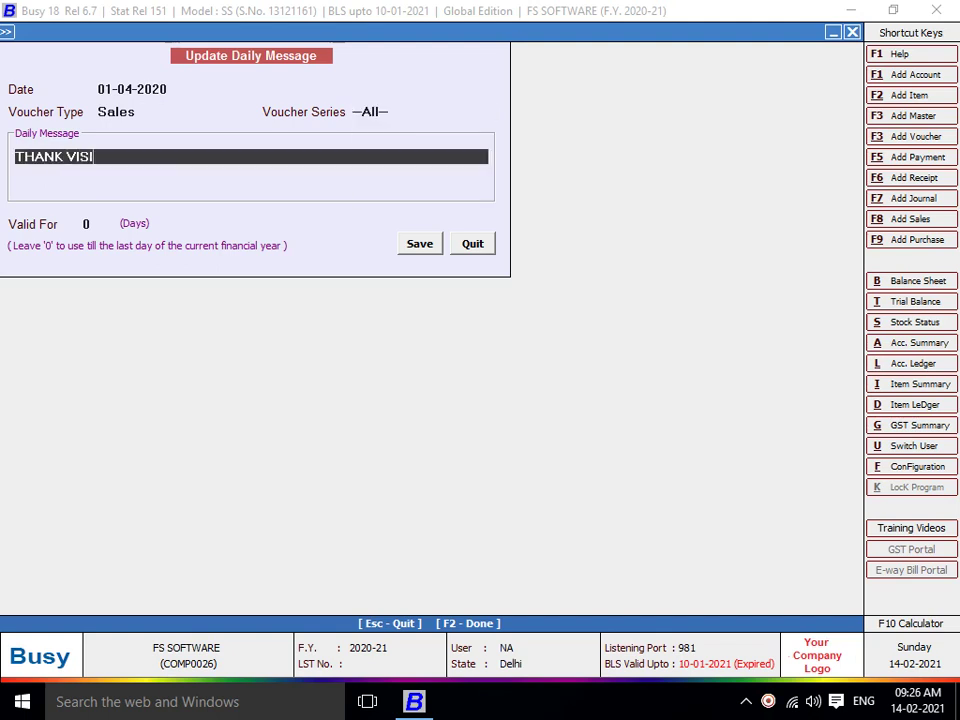
{"action": "type", "text": "T AGAIN"}
{"action": "key", "text": "Return"}
{"action": "key", "text": "Return"}
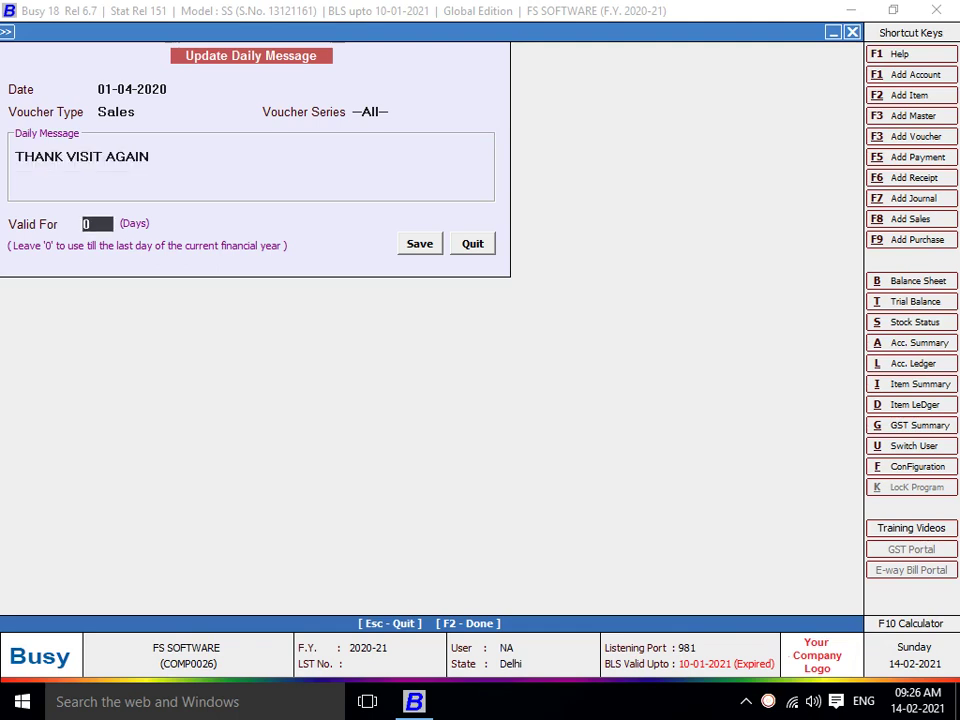
{"action": "type", "text": "30"}
{"action": "key", "text": "Return"}
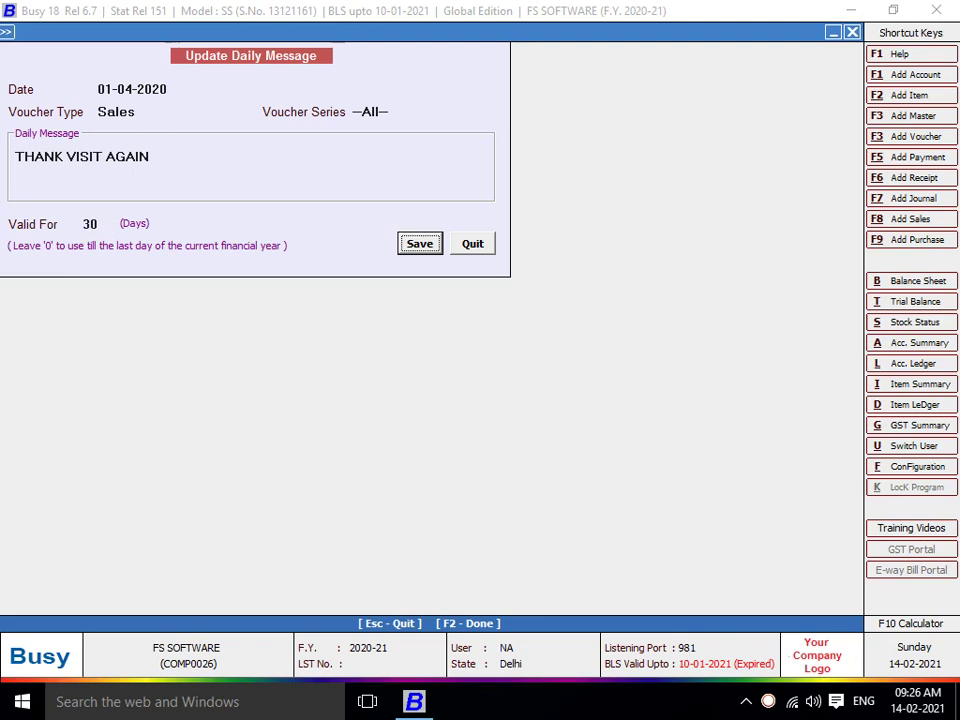
{"action": "key", "text": "Return"}
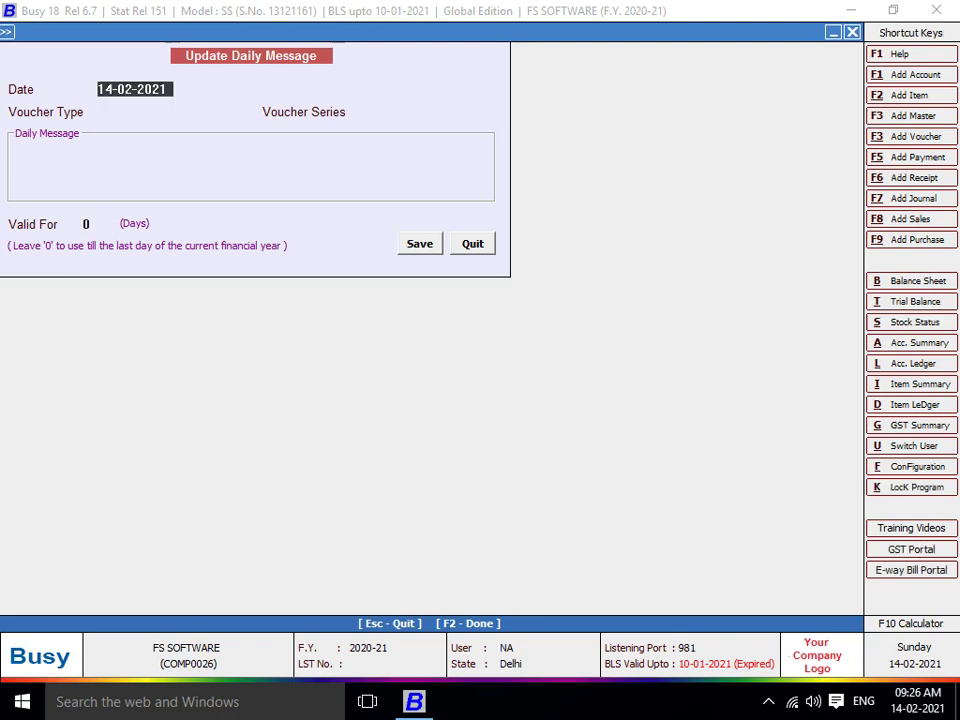
{"action": "key", "text": "Escape"}
{"action": "key", "text": "Return"}
{"action": "key", "text": "Escape"}
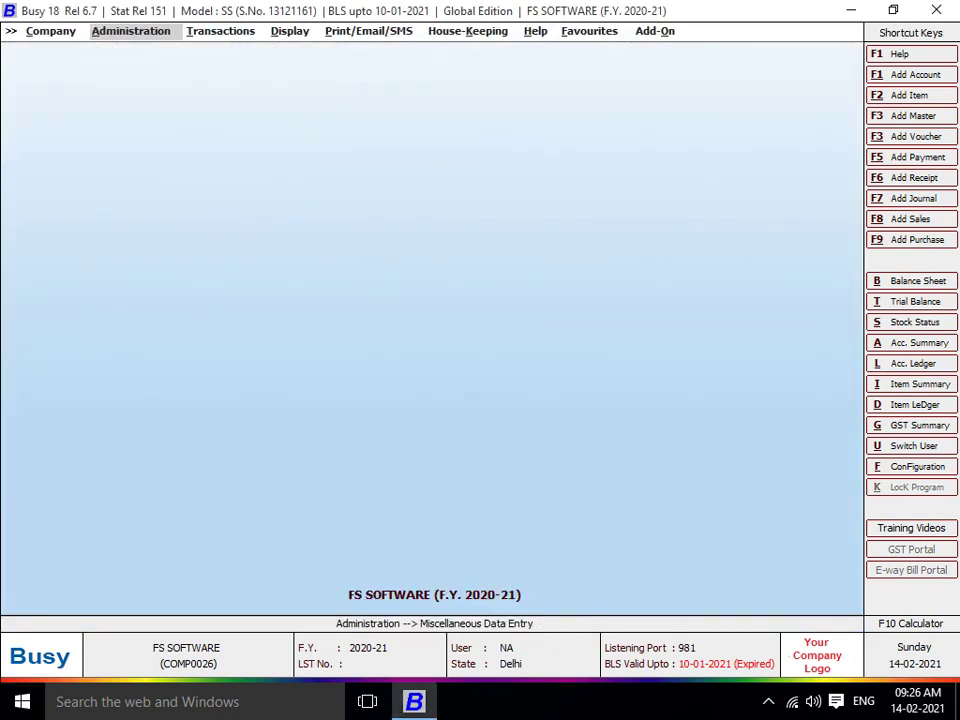
Open the standard document printing configuration for Sales Invoice.
{"action": "key", "text": "Return"}
{"action": "key", "text": "Up"}
{"action": "key", "text": "Up"}
{"action": "key", "text": "Up"}
{"action": "key", "text": "Up"}
{"action": "key", "text": "Up"}
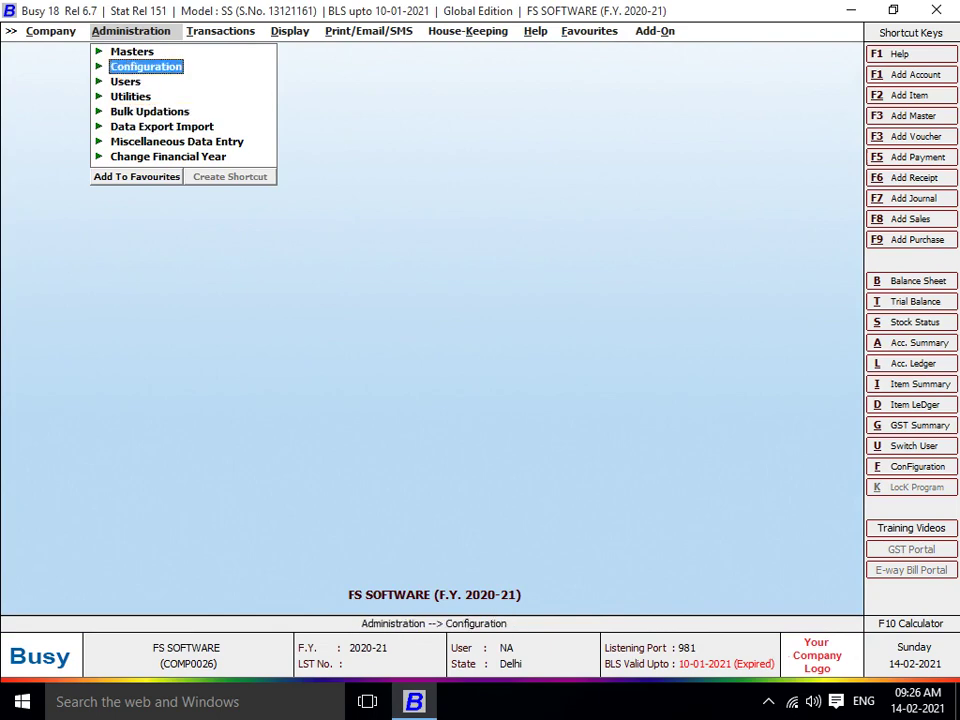
{"action": "key", "text": "Return"}
{"action": "key", "text": "Down"}
{"action": "key", "text": "Down"}
{"action": "key", "text": "Down"}
{"action": "key", "text": "Down"}
{"action": "key", "text": "Down"}
{"action": "key", "text": "Down"}
{"action": "key", "text": "Down"}
{"action": "key", "text": "Down"}
{"action": "key", "text": "Down"}
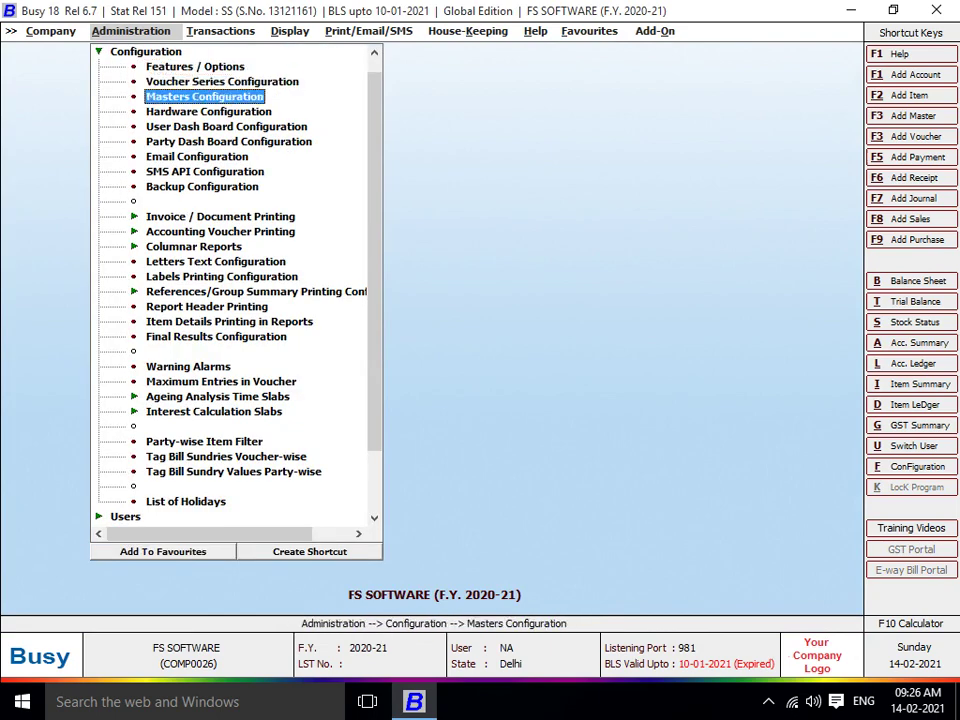
{"action": "key", "text": "Return"}
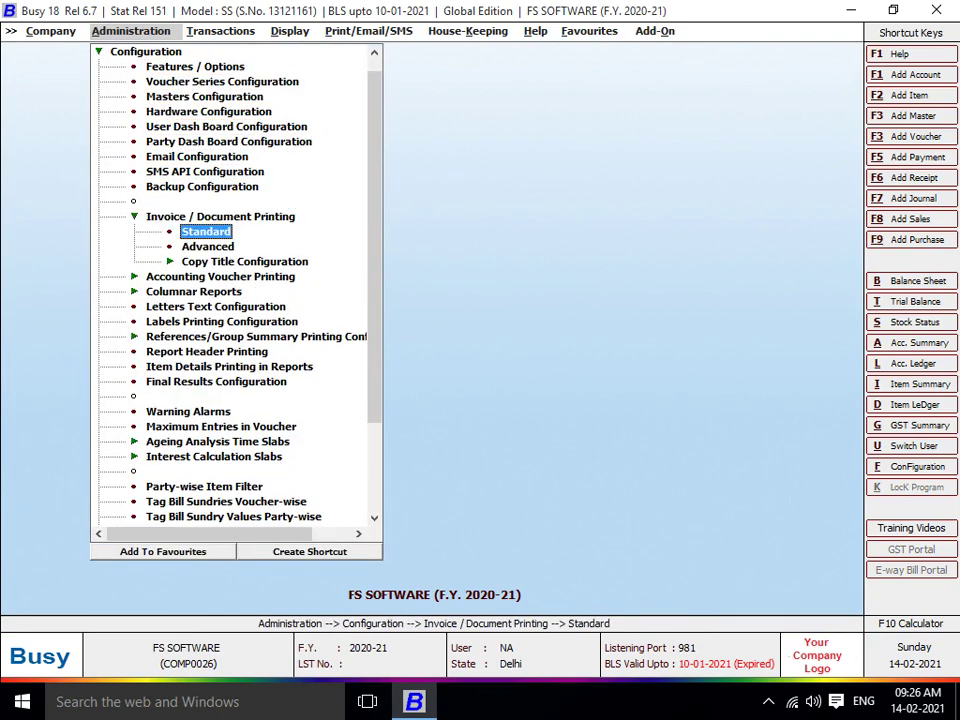
{"action": "key", "text": "Return"}
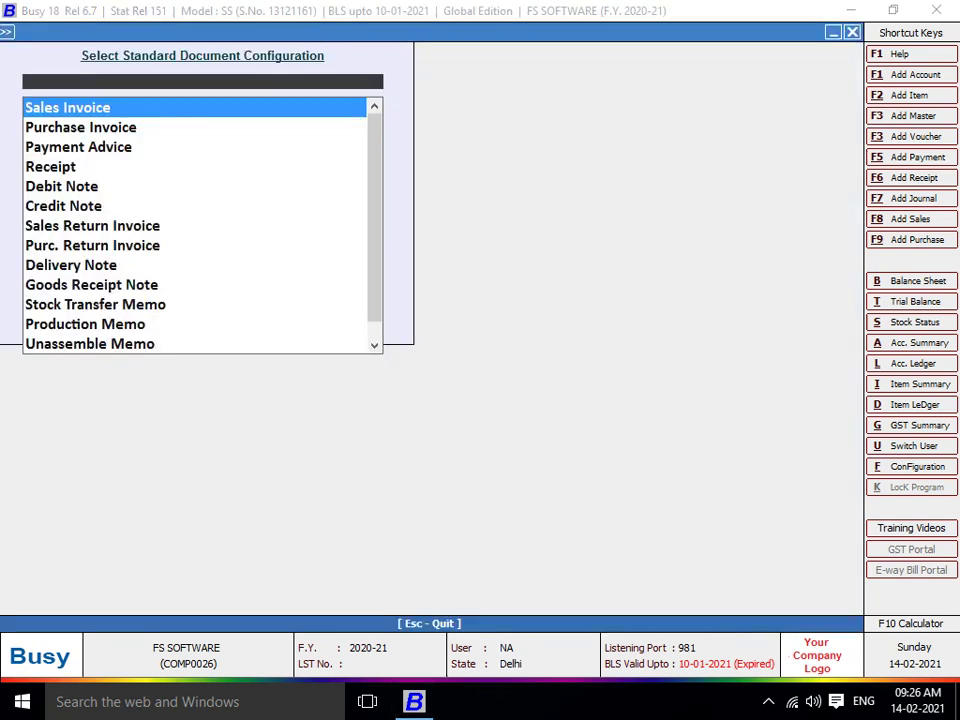
{"action": "key", "text": "Return"}
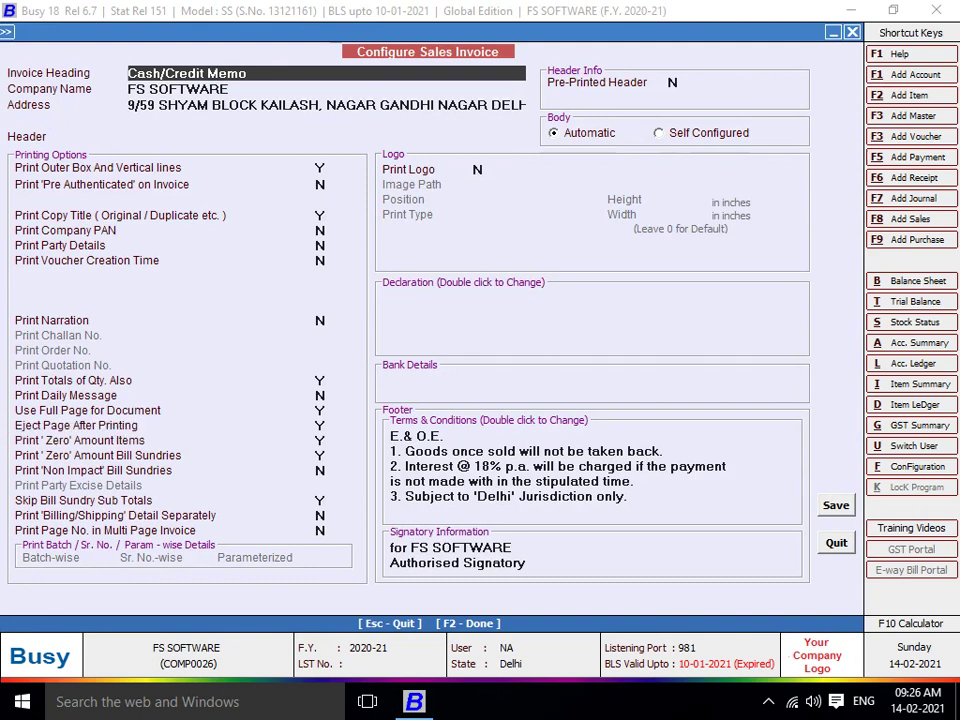
Set Print Daily Message to Y in the sales invoice configuration and save the change.
{"action": "left_click", "coordinate": [320, 395]}
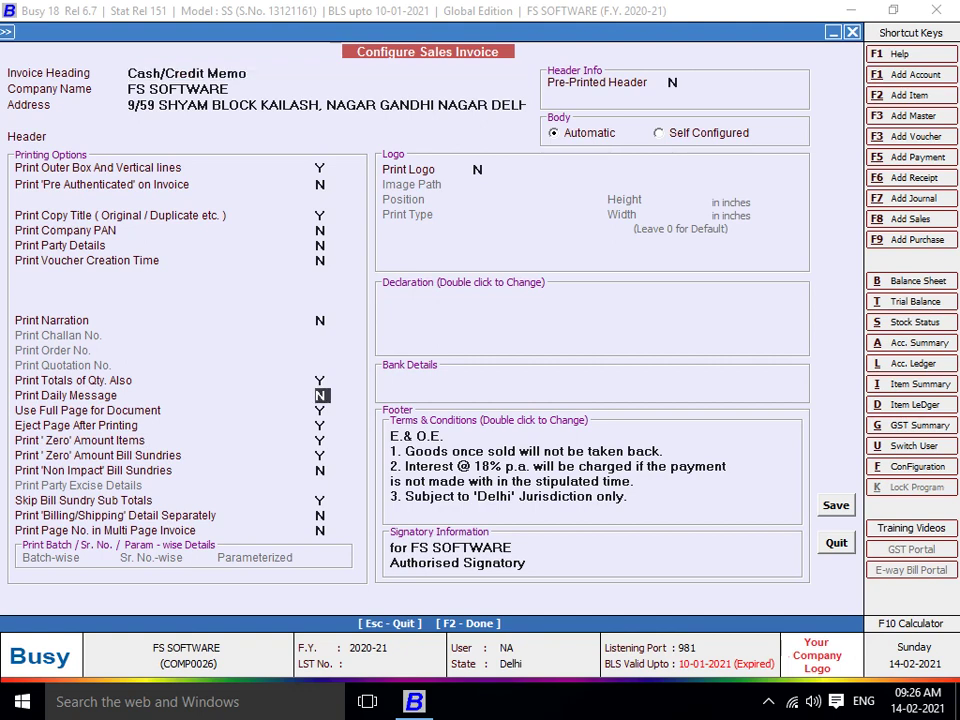
{"action": "type", "text": "Y"}
{"action": "key", "text": "Return"}
{"action": "key", "text": "Return"}
{"action": "key", "text": "Return"}
{"action": "key", "text": "F2"}
{"action": "key", "text": "Return"}
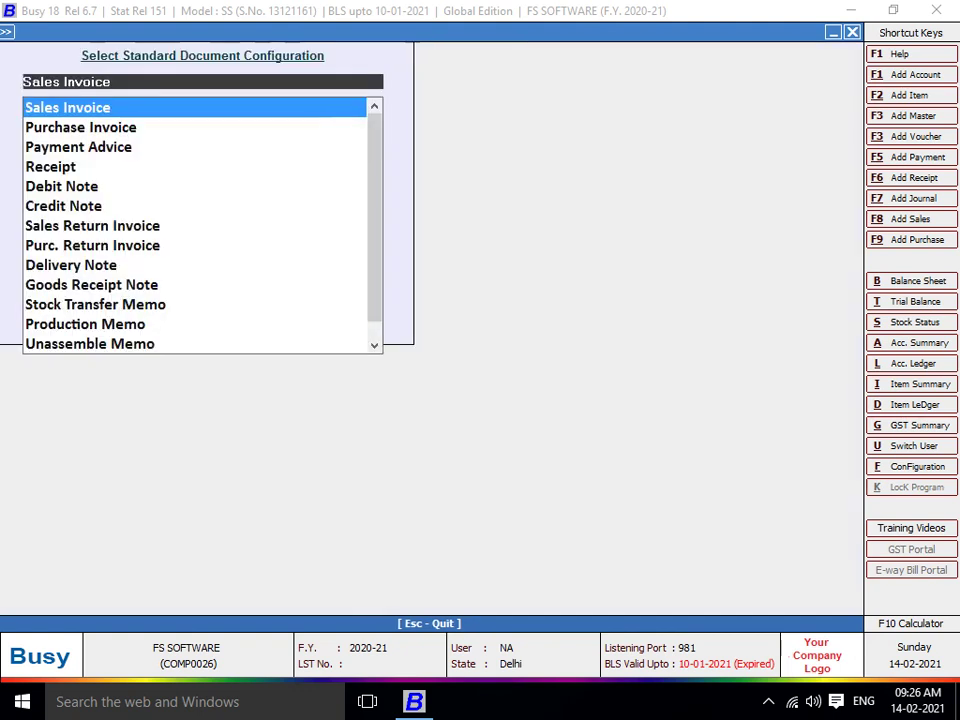
{"action": "key", "text": "Escape"}
{"action": "key", "text": "Escape"}
{"action": "key", "text": "Escape"}
Open the Main series sales voucher dated 29-04-2020 for modification.
{"action": "key", "text": "Right"}
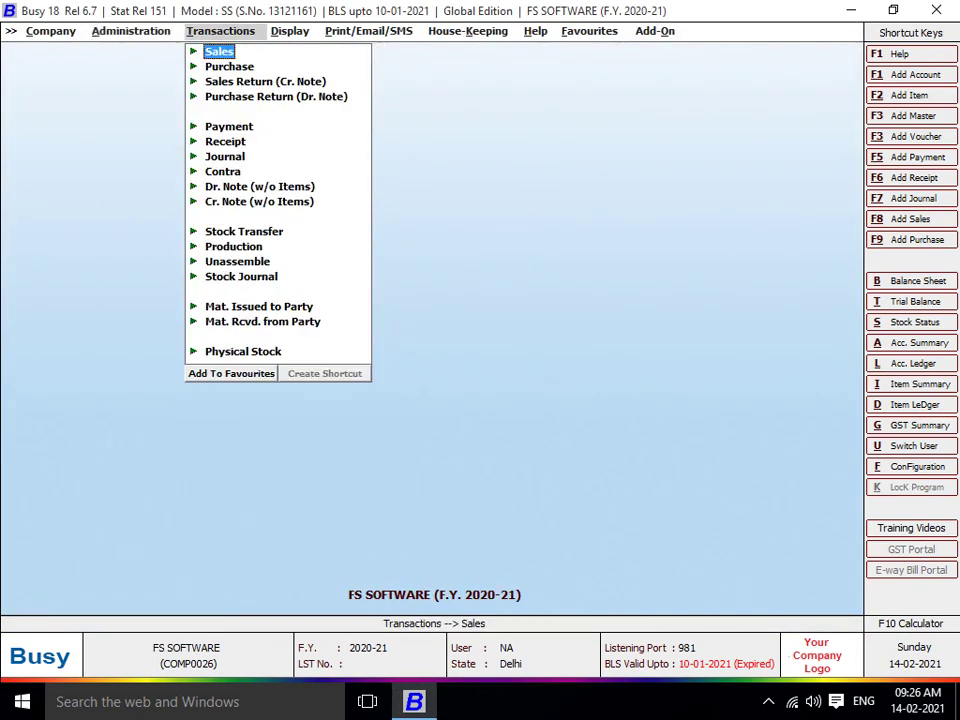
{"action": "key", "text": "Down"}
{"action": "key", "text": "Up"}
{"action": "key", "text": "Right"}
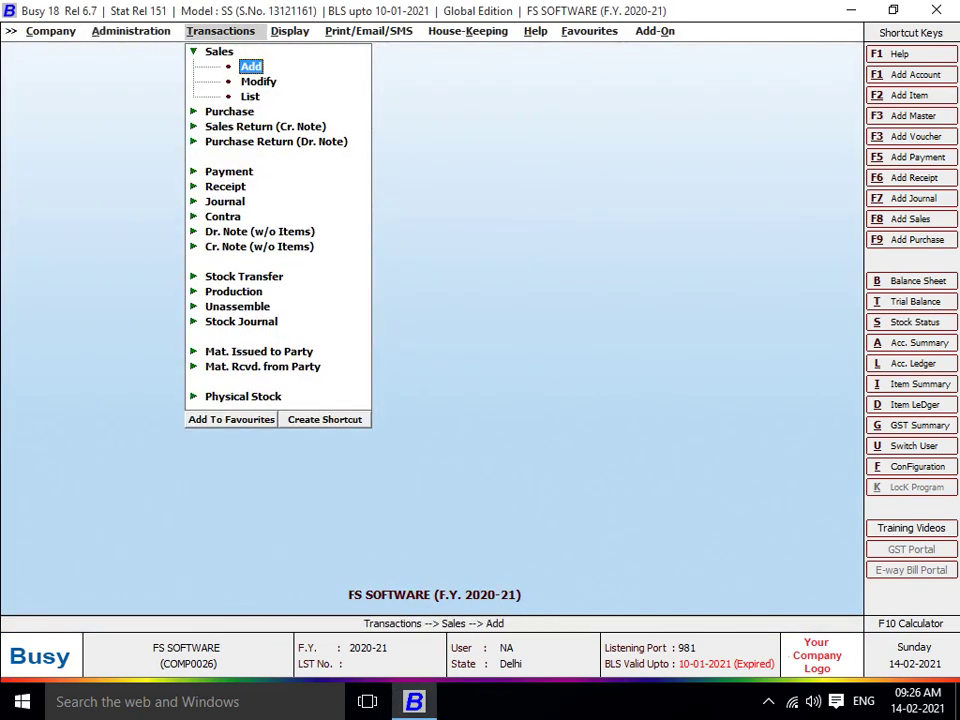
{"action": "key", "text": "Down"}
{"action": "key", "text": "Return"}
{"action": "key", "text": "Return"}
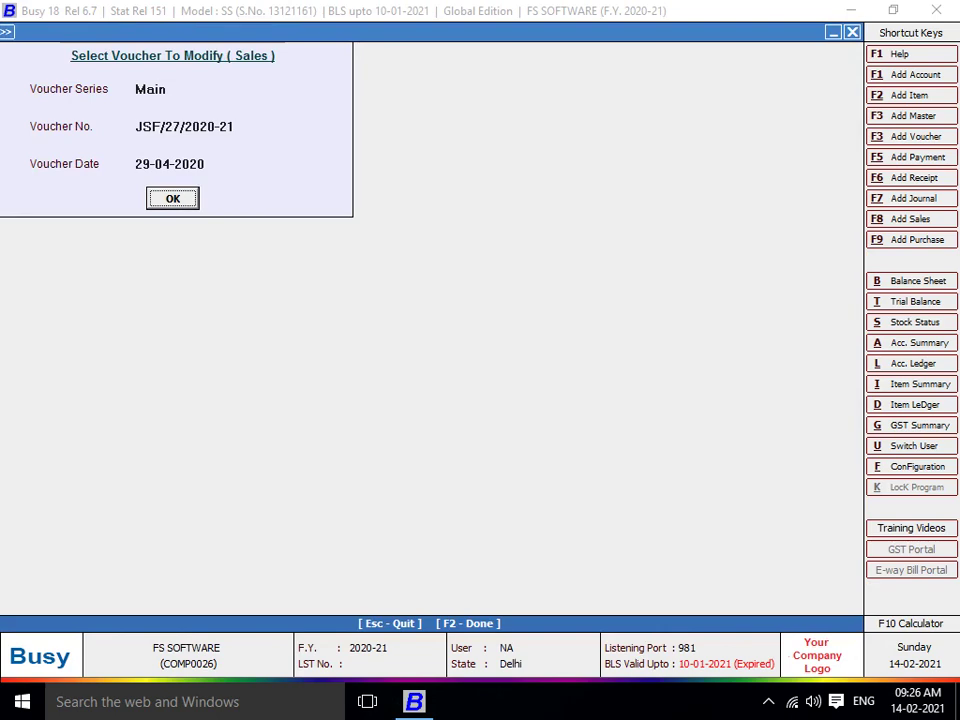
{"action": "key", "text": "Return"}
{"action": "key", "text": "ctrl+alt+d"}
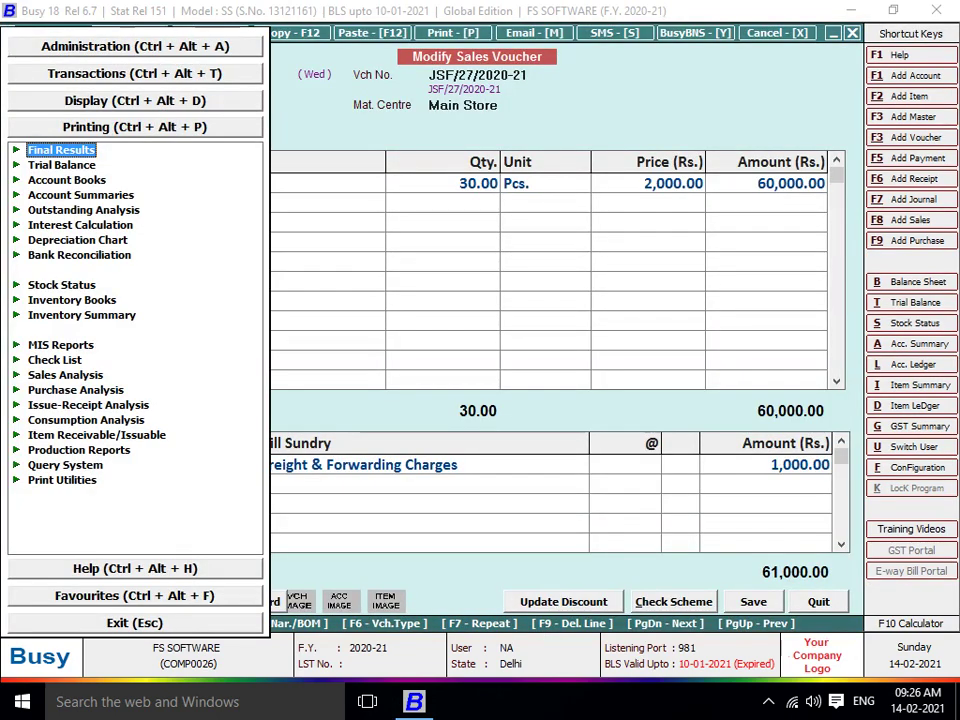
{"action": "key", "text": "Escape"}
Preview the voucher's sales invoice in STANDARD format with 1 copy and examine the footer for the daily message.
{"action": "key", "text": "alt+p"}
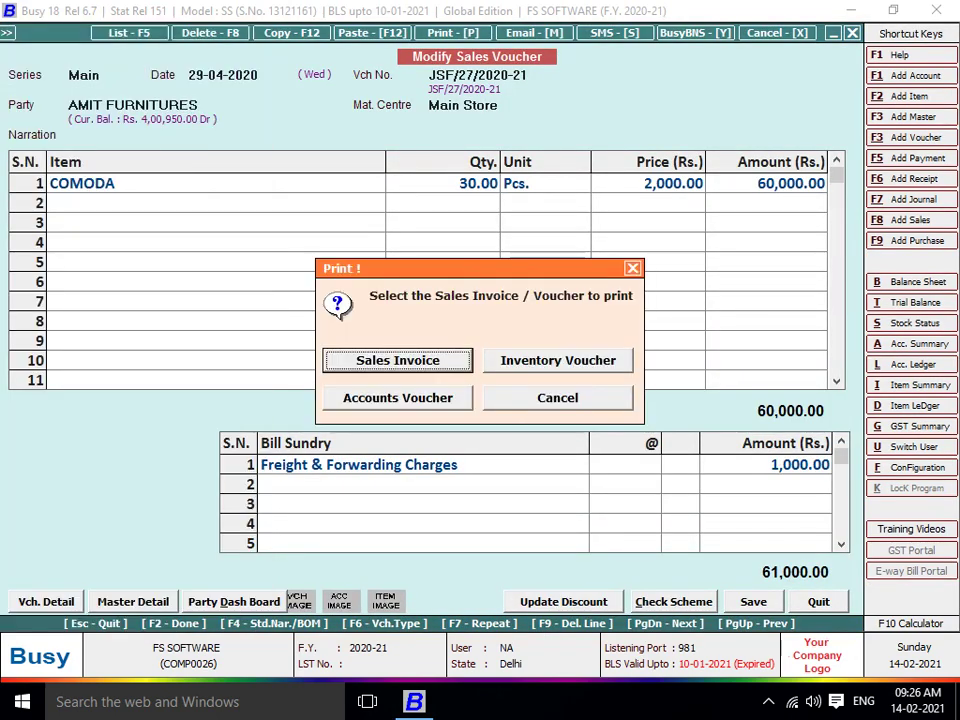
{"action": "key", "text": "Return"}
{"action": "key", "text": "Return"}
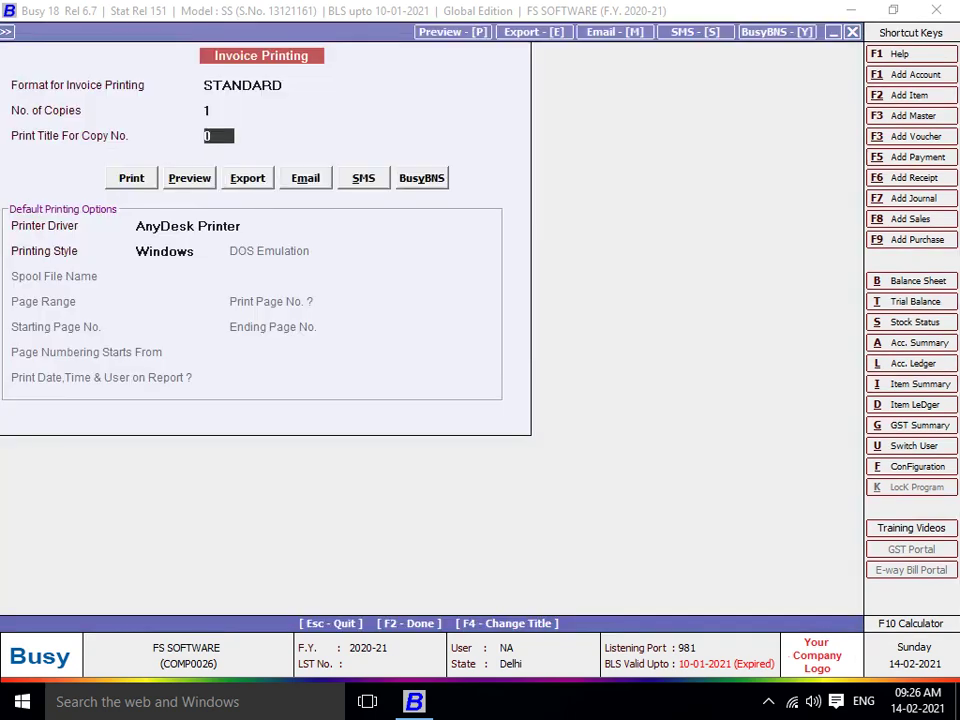
{"action": "key", "text": "Return"}
{"action": "key", "text": "Right"}
{"action": "key", "text": "Return"}
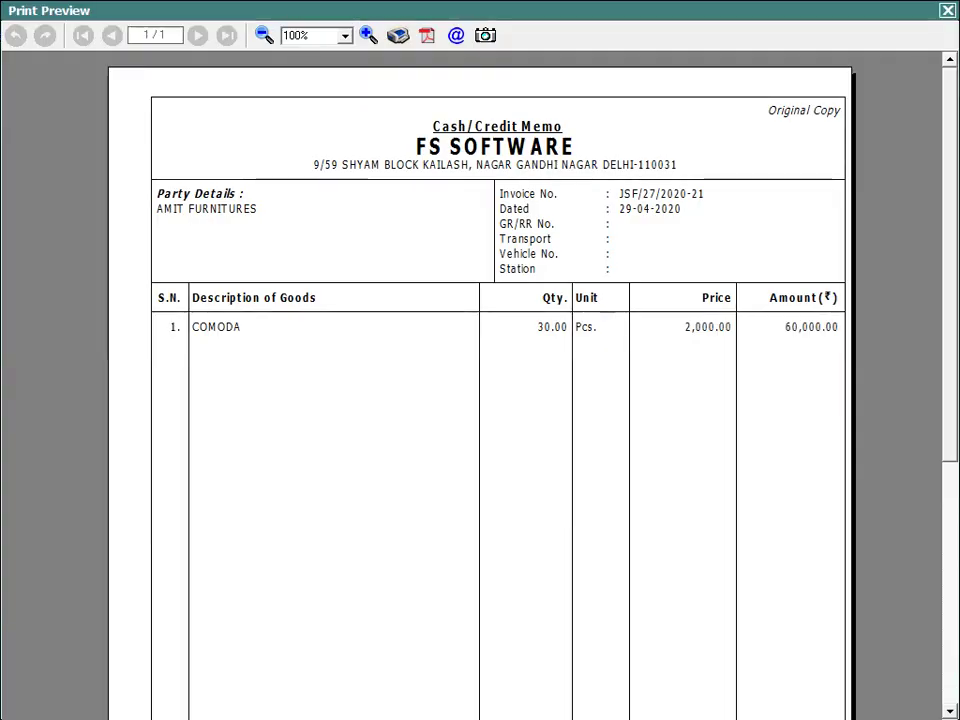
{"action": "scroll", "coordinate": [480, 400], "scroll_direction": "down", "scroll_amount": 5}
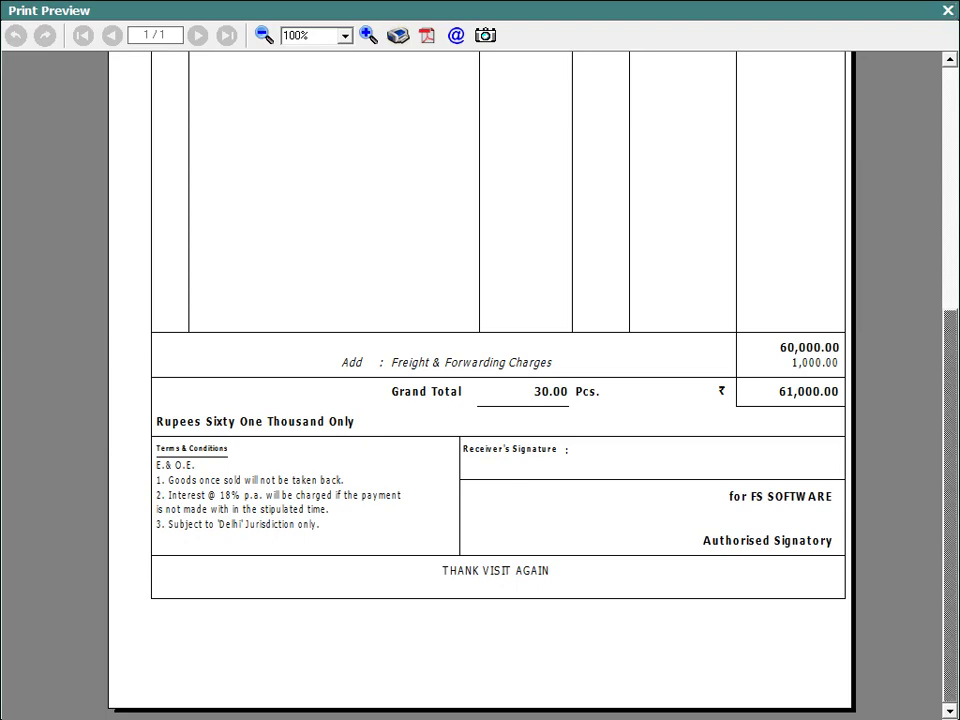
{"action": "key", "text": "Escape"}
{"action": "key", "text": "Escape"}
{"action": "key", "text": "Return"}
{"action": "key", "text": "Escape"}
Open the transport details update and pick transactions for all parties.
{"action": "key", "text": "Left"}
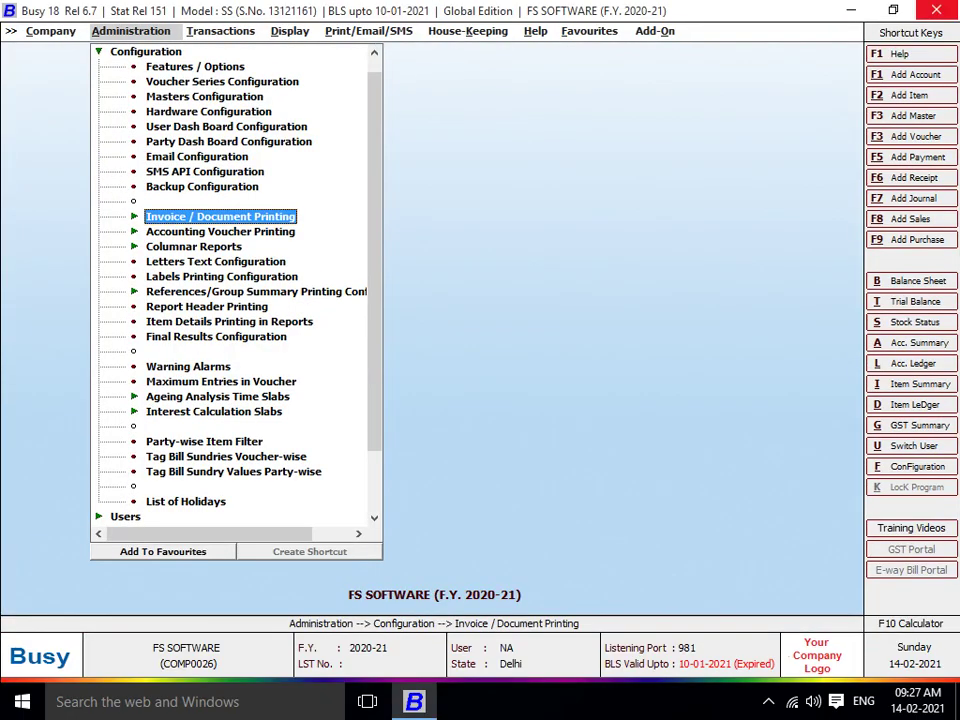
{"action": "key", "text": "Left"}
{"action": "key", "text": "Left"}
{"action": "key", "text": "Down"}
{"action": "key", "text": "Down"}
{"action": "key", "text": "Down"}
{"action": "key", "text": "Down"}
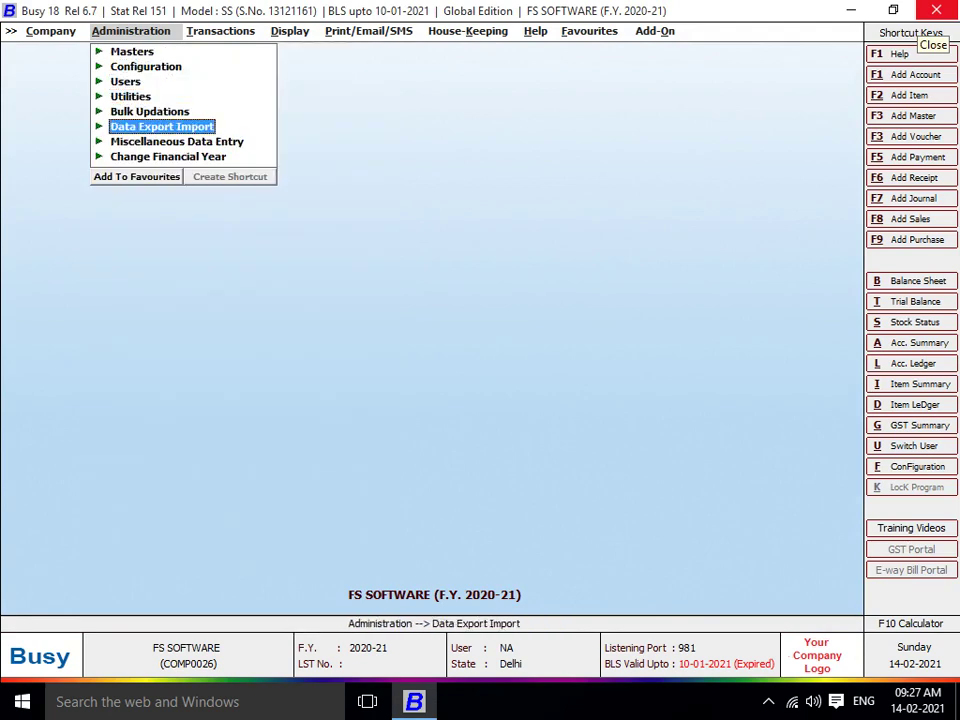
{"action": "key", "text": "Down"}
{"action": "key", "text": "Right"}
{"action": "key", "text": "Right"}
{"action": "key", "text": "Down"}
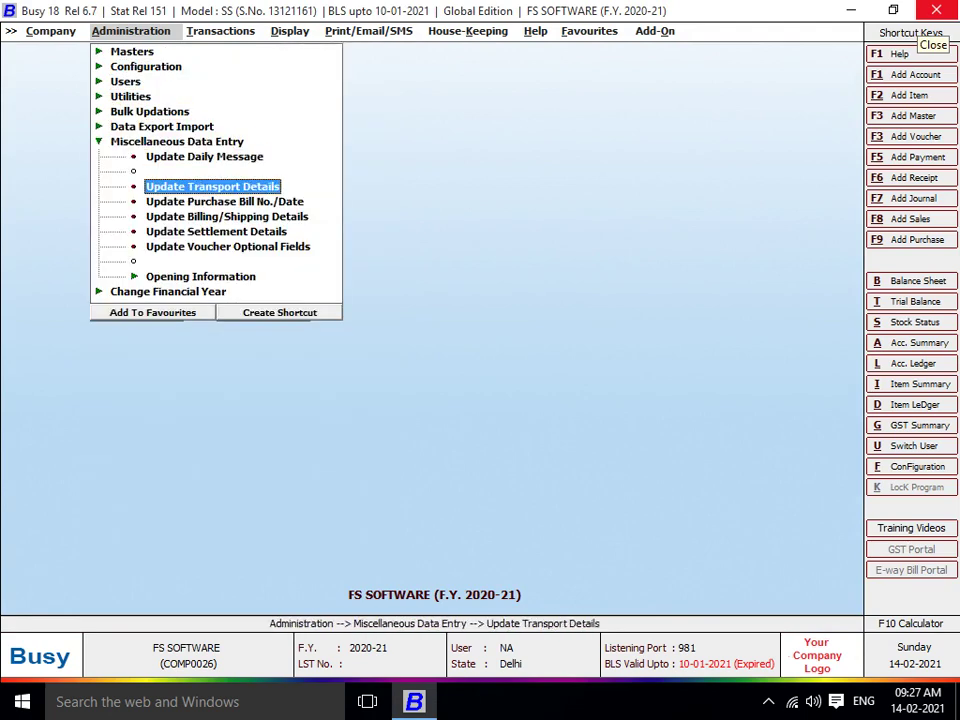
{"action": "key", "text": "Return"}
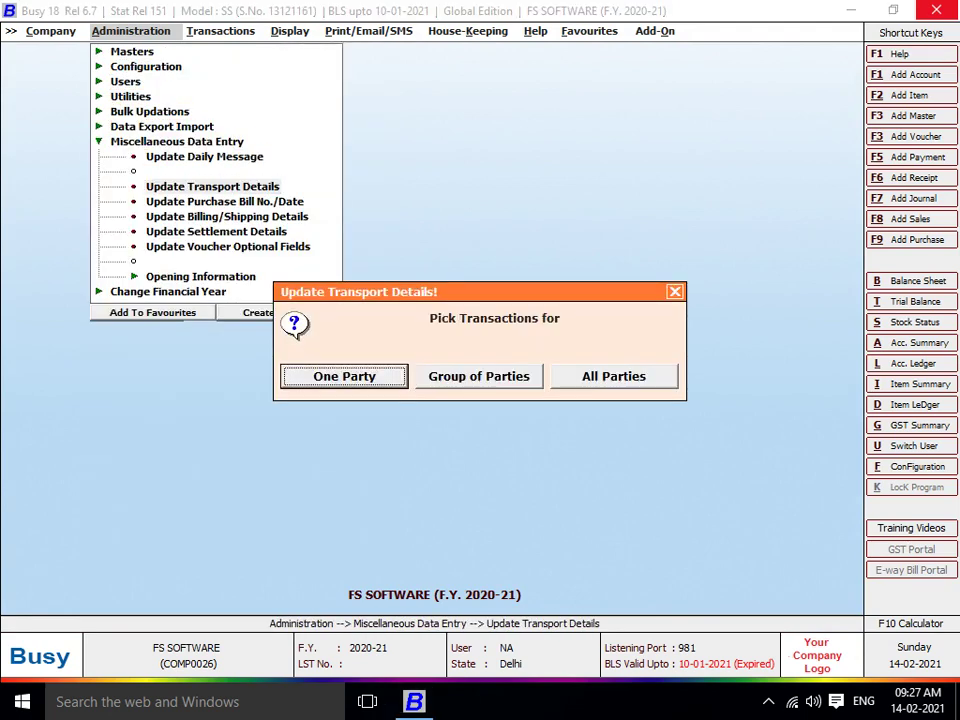
{"action": "key", "text": "Right"}
{"action": "key", "text": "Right"}
{"action": "key", "text": "Return"}
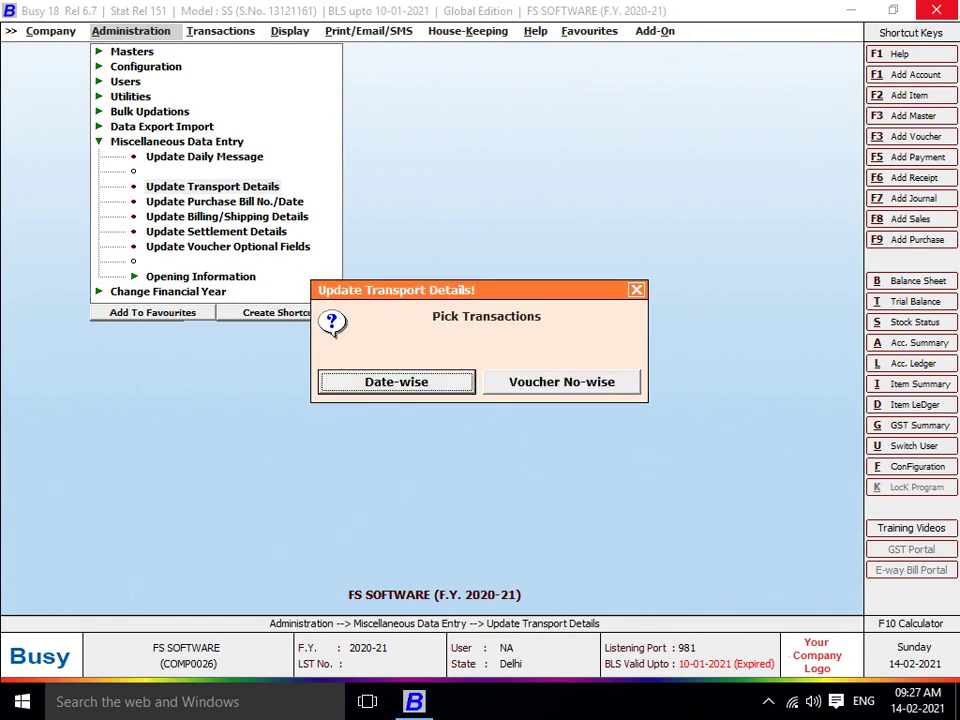
List the Sales vouchers of all series date-wise from 01-04-2020 to 14-02-2021, including all transport entries.
{"action": "key", "text": "Return"}
{"action": "key", "text": "Return"}
{"action": "key", "text": "Return"}
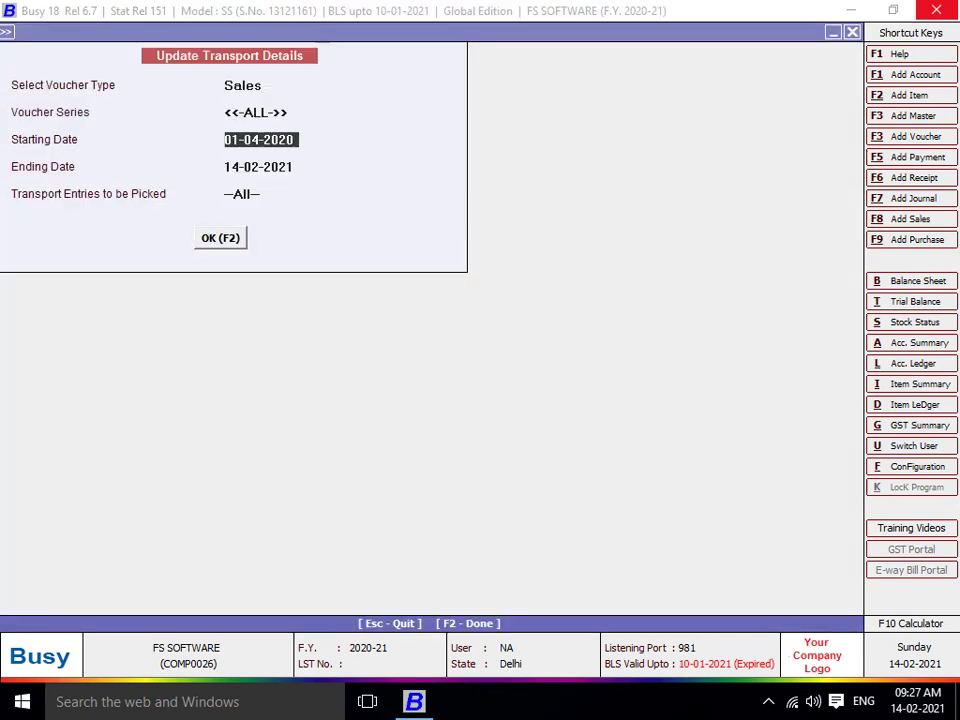
{"action": "key", "text": "Return"}
{"action": "key", "text": "Return"}
{"action": "key", "text": "Return"}
{"action": "key", "text": "Return"}
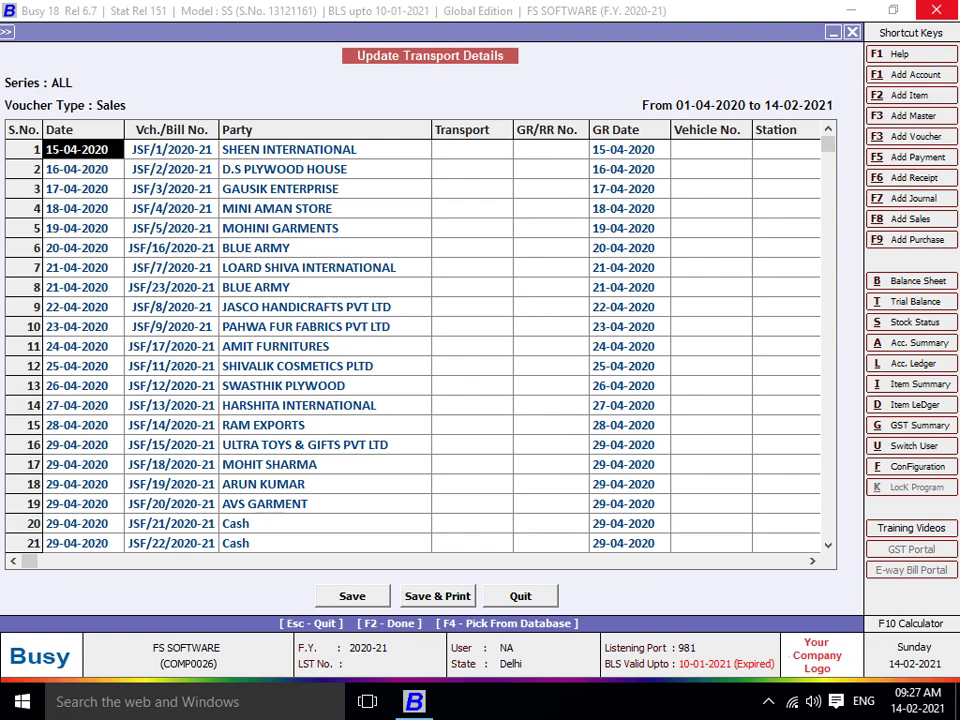
Set the transport of the first listed sales voucher, for SHEEN INTERNATIONAL, to DS TRANSPORT.
{"action": "key", "text": "Escape"}
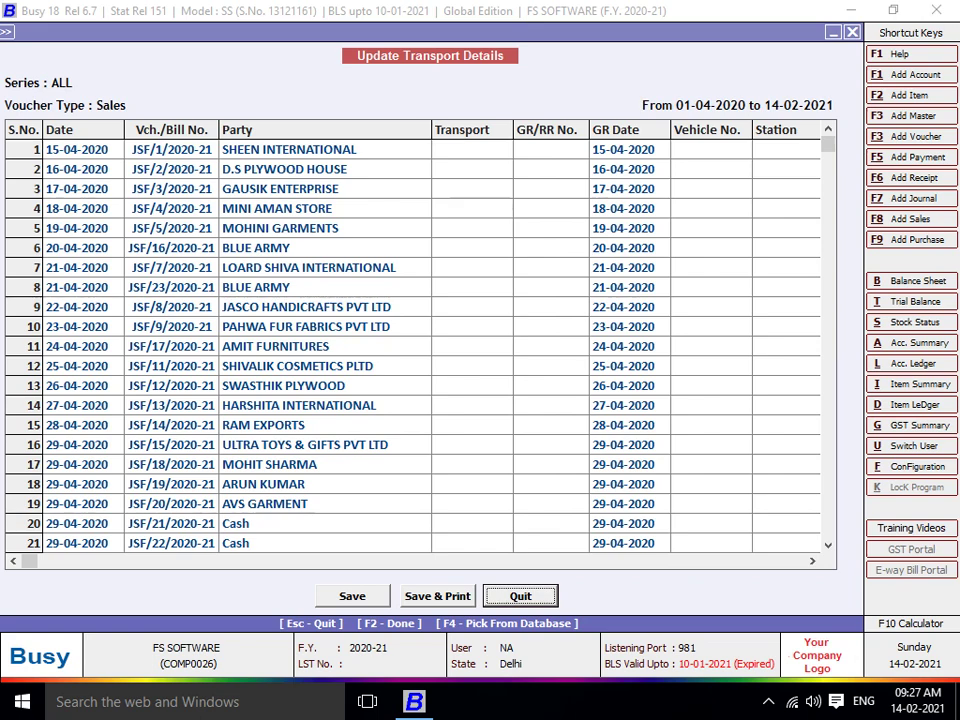
{"action": "left_click", "coordinate": [472, 149]}
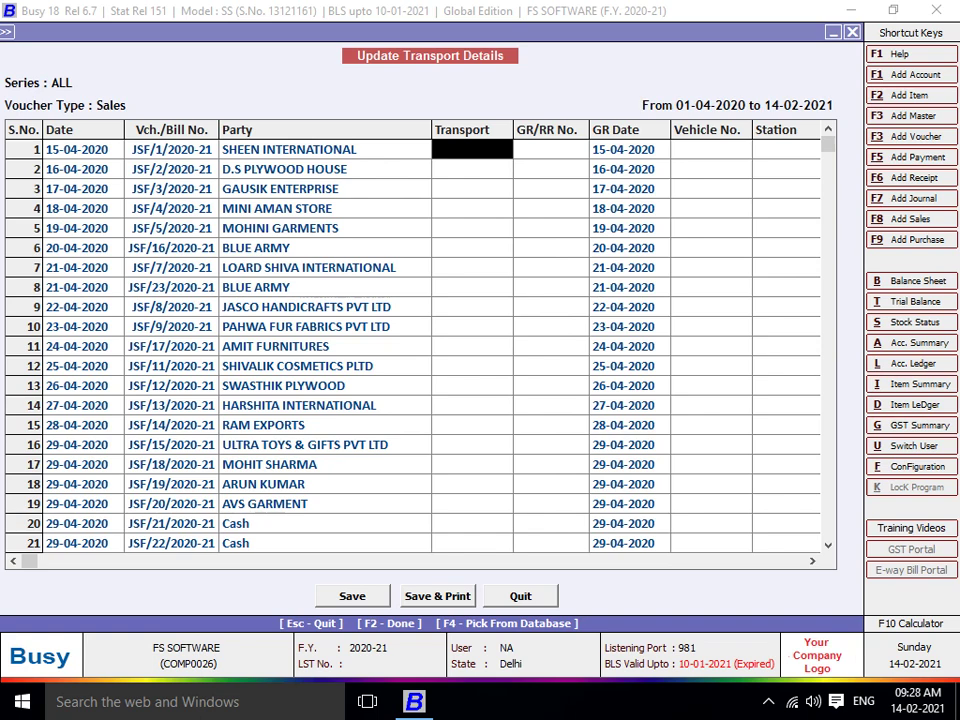
{"action": "type", "text": "dS"}
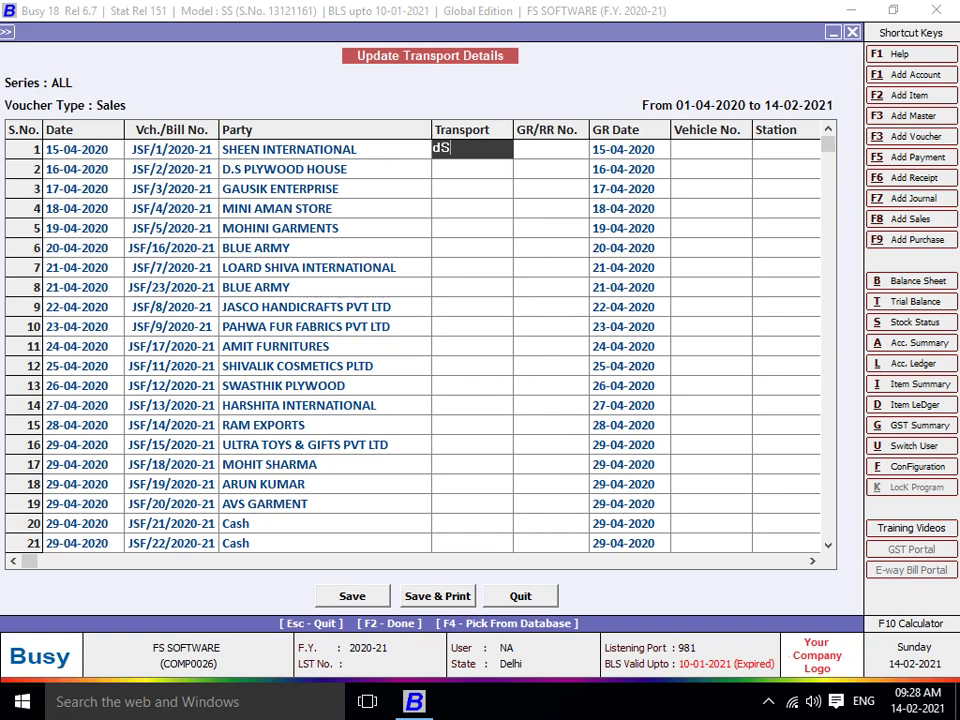
{"action": "type", "text": " TRANSPORT"}
{"action": "key", "text": "Return"}
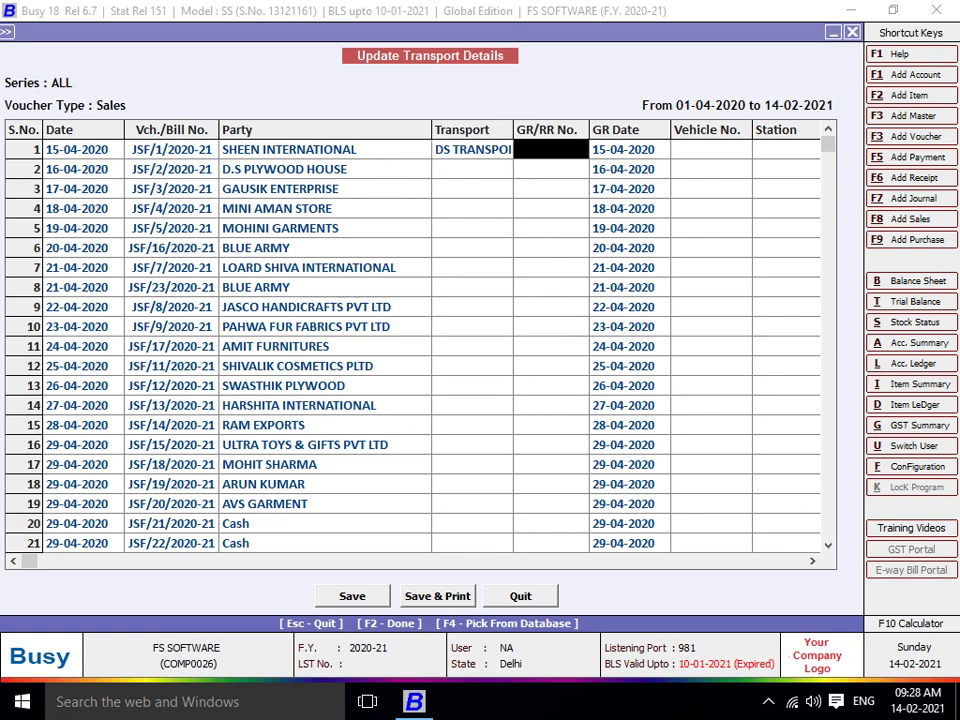
Enter GR/RR number 52523 for the SHEEN INTERNATIONAL voucher and save the transport details.
{"action": "type", "text": "52523"}
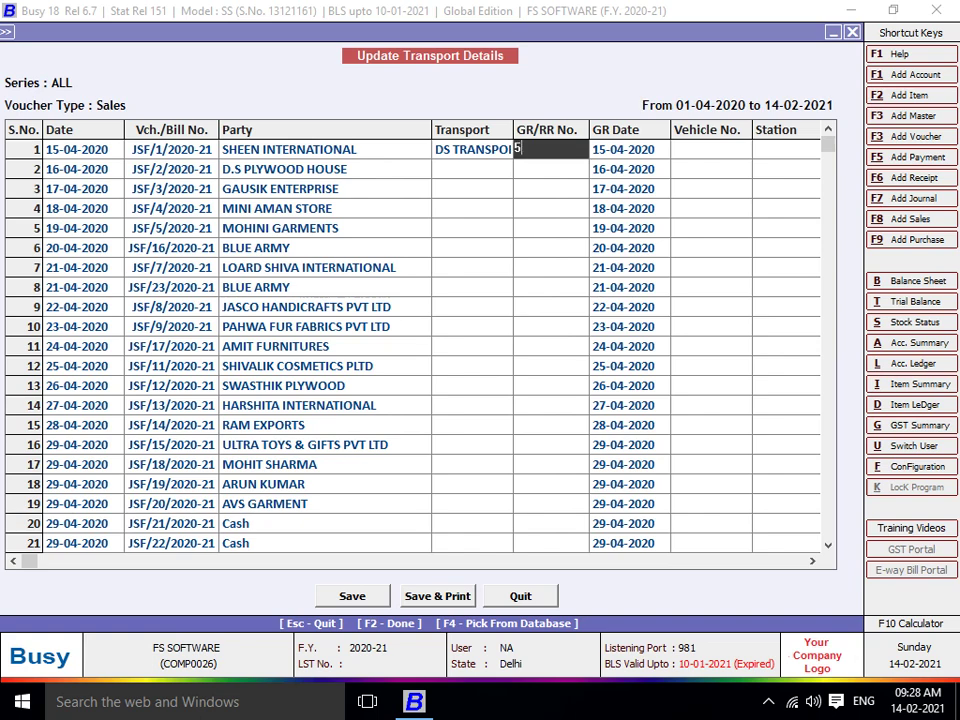
{"action": "key", "text": "Return"}
{"action": "key", "text": "Return"}
{"action": "key", "text": "Return"}
{"action": "key", "text": "Return"}
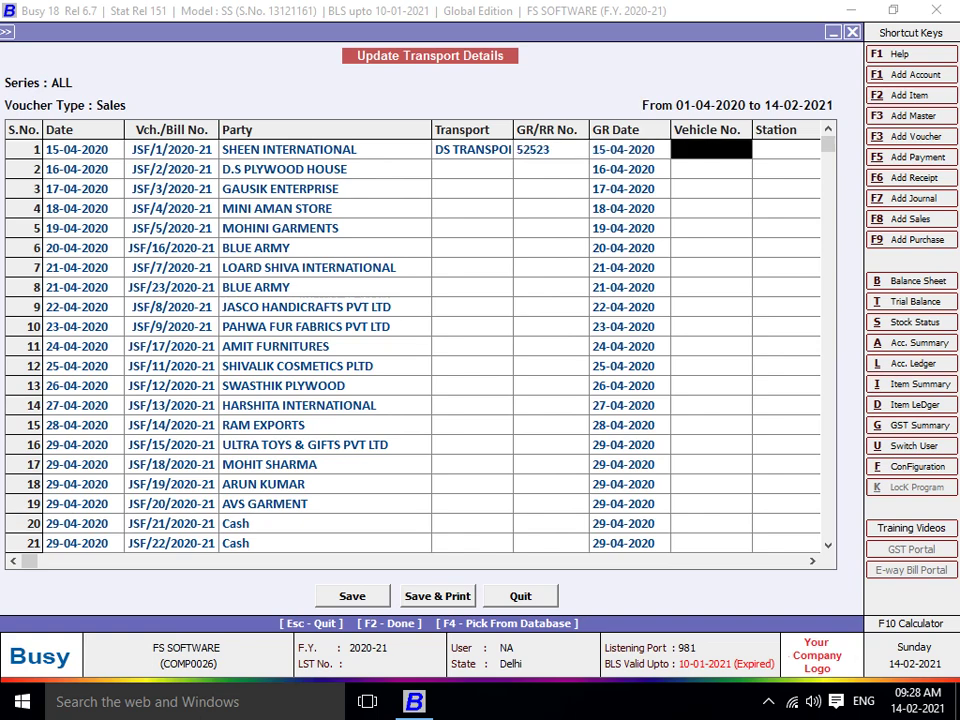
{"action": "key", "text": "Return"}
{"action": "key", "text": "Return"}
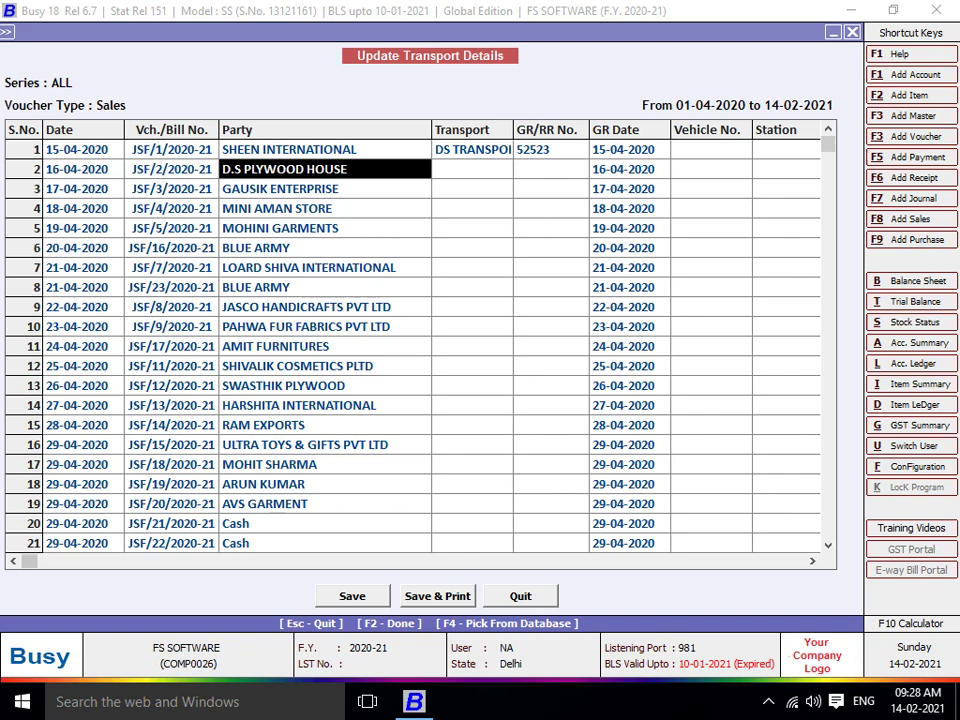
{"action": "key", "text": "F2"}
{"action": "key", "text": "Return"}
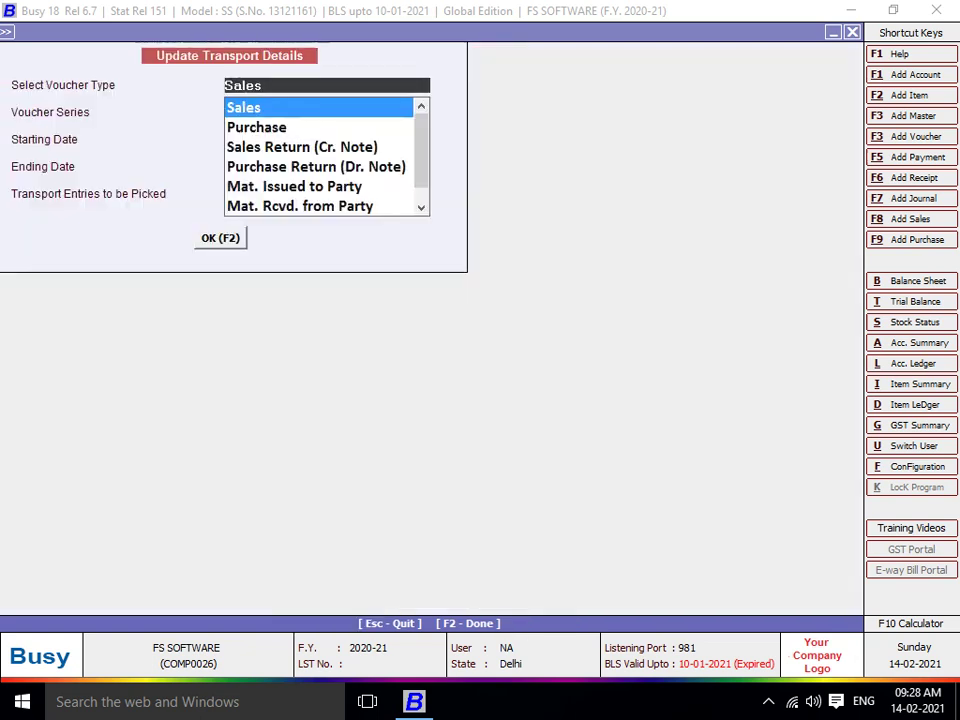
List all Sales vouchers from 01-04-2020 to 14-02-2021 again to check the saved transport details, and leave the transport update.
{"action": "key", "text": "Return"}
{"action": "key", "text": "Return"}
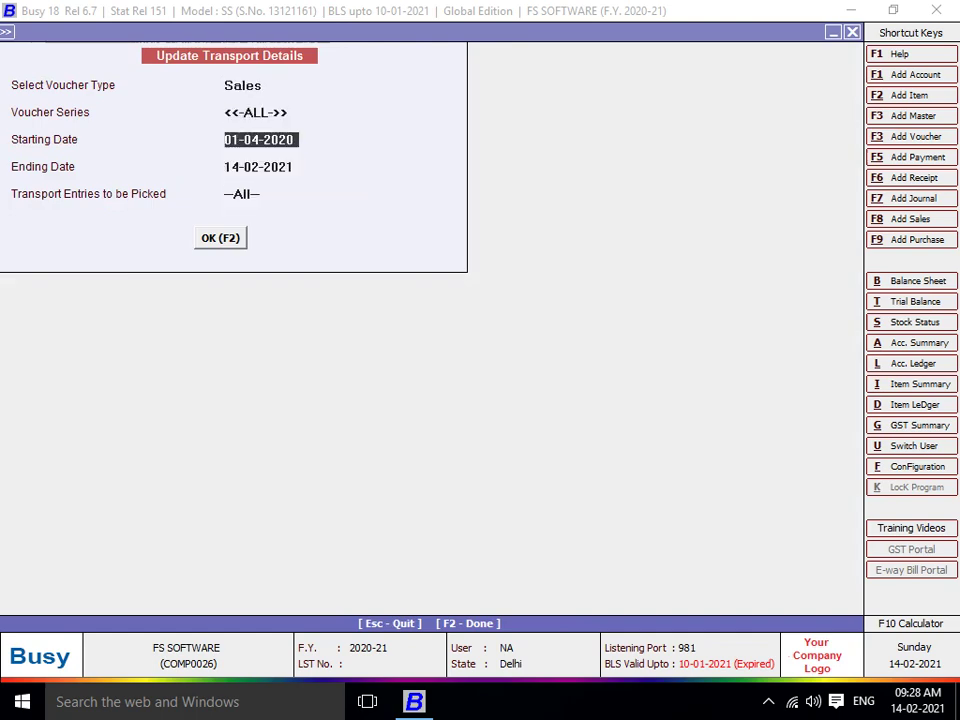
{"action": "key", "text": "Return"}
{"action": "key", "text": "Return"}
{"action": "key", "text": "Return"}
{"action": "key", "text": "Return"}
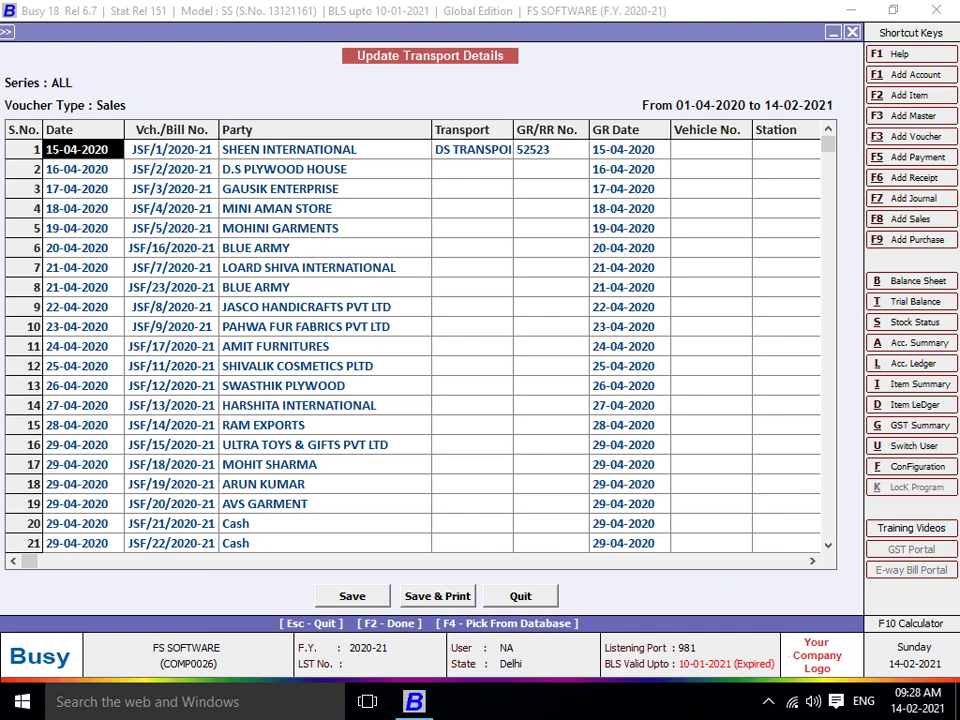
{"action": "key", "text": "Escape"}
{"action": "key", "text": "Escape"}
{"action": "key", "text": "Escape"}
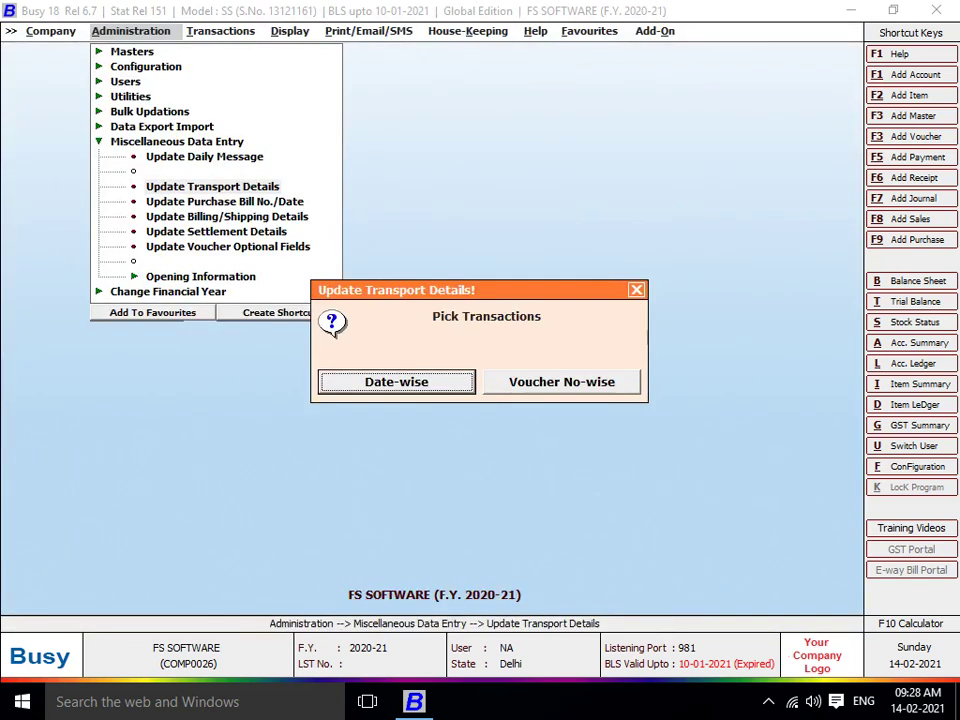
{"action": "key", "text": "Return"}
{"action": "key", "text": "Escape"}
Open the purchase bill number/date update for all parties, covering all series from 01-04-2020 to 14-02-2021.
{"action": "key", "text": "Down"}
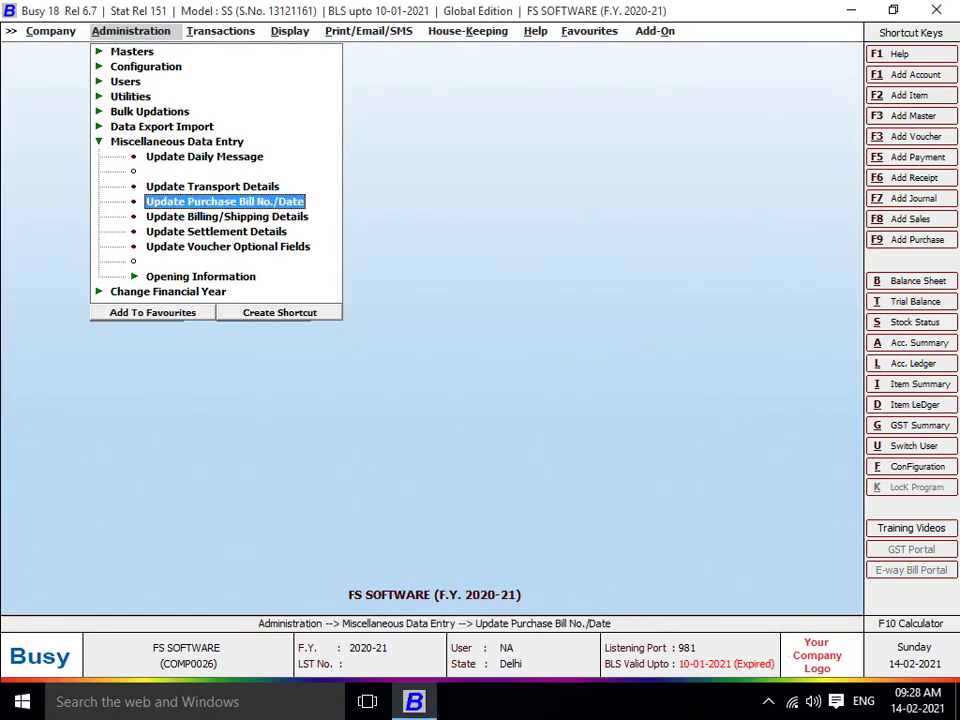
{"action": "key", "text": "Return"}
{"action": "key", "text": "Right"}
{"action": "key", "text": "Right"}
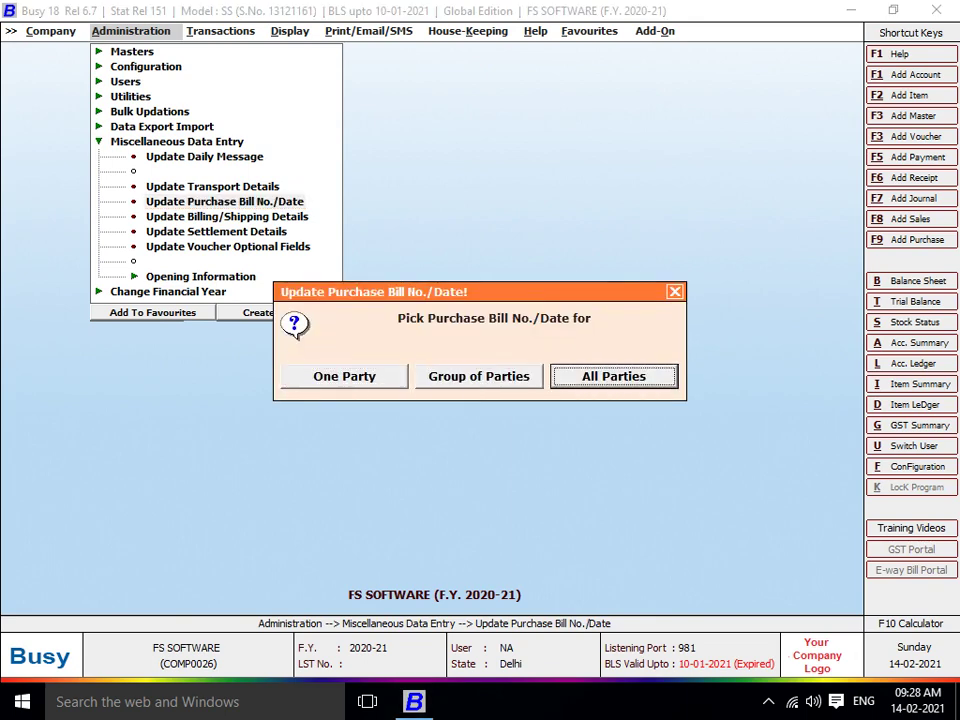
{"action": "key", "text": "Return"}
{"action": "key", "text": "Return"}
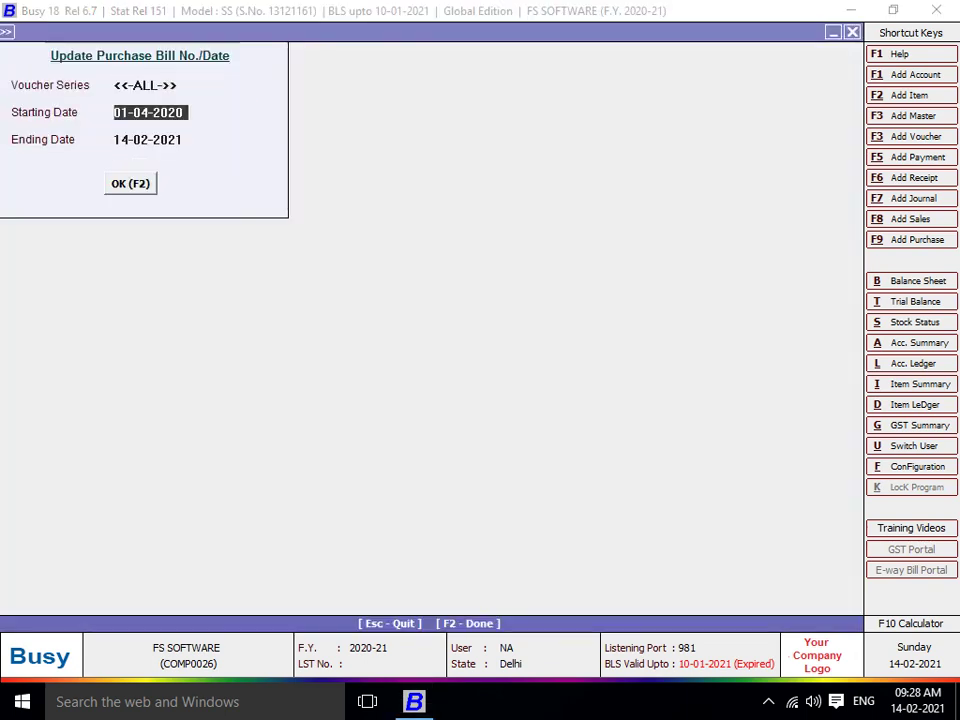
{"action": "key", "text": "F2"}
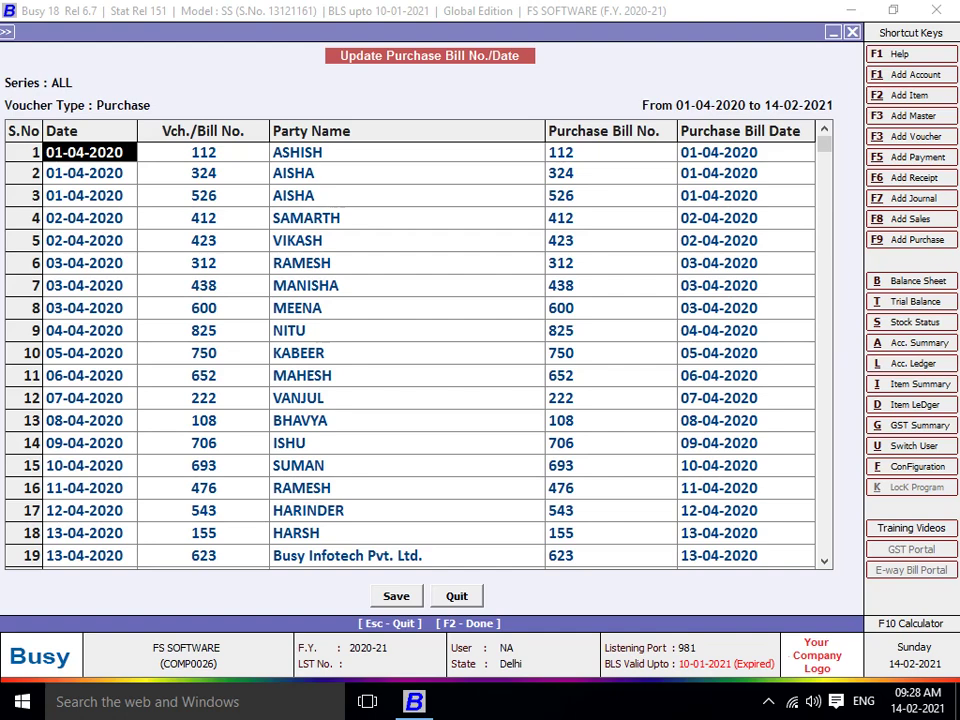
Look through the whole purchase list, examining the voucher numbers, parties, purchase bill numbers and bill dates.
{"action": "key", "text": "Right"}
{"action": "key", "text": "Down"}
{"action": "key", "text": "Down"}
{"action": "key", "text": "Down"}
{"action": "key", "text": "Down"}
{"action": "key", "text": "Down"}
{"action": "key", "text": "Down"}
{"action": "key", "text": "Down"}
{"action": "key", "text": "Down"}
{"action": "key", "text": "Down"}
{"action": "key", "text": "Down"}
{"action": "key", "text": "Down"}
{"action": "key", "text": "Down"}
{"action": "key", "text": "Down"}
{"action": "key", "text": "Down"}
{"action": "key", "text": "Down"}
{"action": "key", "text": "Down"}
{"action": "key", "text": "Down"}
{"action": "key", "text": "Down"}
{"action": "key", "text": "Down"}
{"action": "key", "text": "Down"}
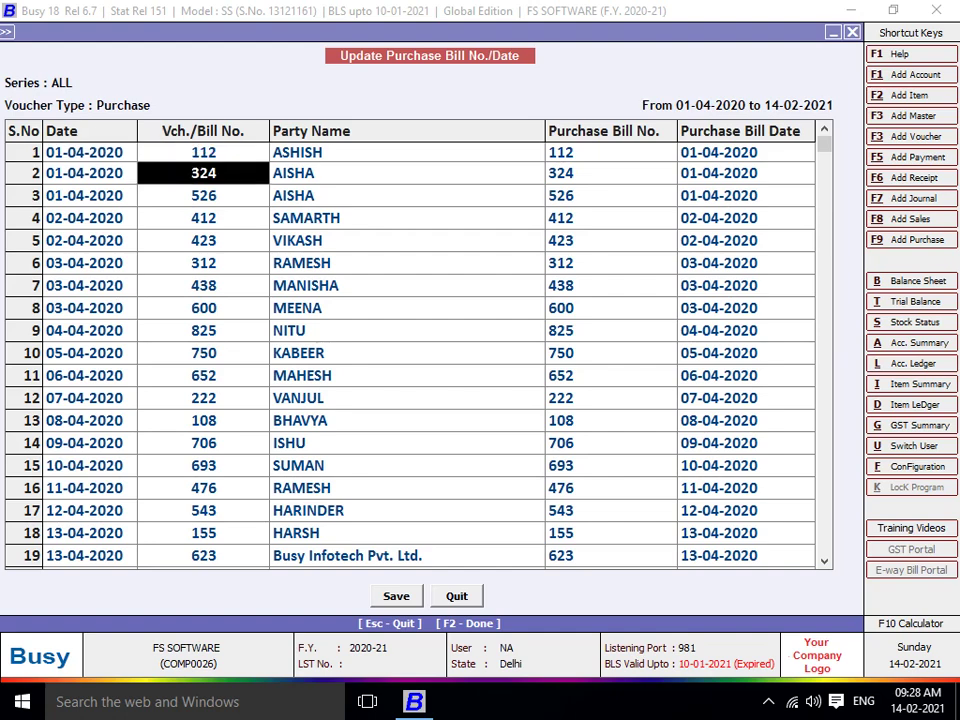
{"action": "key", "text": "Up"}
{"action": "key", "text": "Up"}
{"action": "key", "text": "Up"}
{"action": "key", "text": "Up"}
{"action": "key", "text": "Up"}
{"action": "key", "text": "Up"}
{"action": "key", "text": "Up"}
{"action": "key", "text": "Up"}
{"action": "key", "text": "Up"}
{"action": "key", "text": "Up"}
{"action": "key", "text": "Up"}
{"action": "key", "text": "Up"}
{"action": "key", "text": "Up"}
{"action": "key", "text": "Up"}
{"action": "key", "text": "Up"}
{"action": "key", "text": "Up"}
{"action": "key", "text": "Up"}
{"action": "key", "text": "Up"}
{"action": "key", "text": "Up"}
{"action": "key", "text": "Up"}
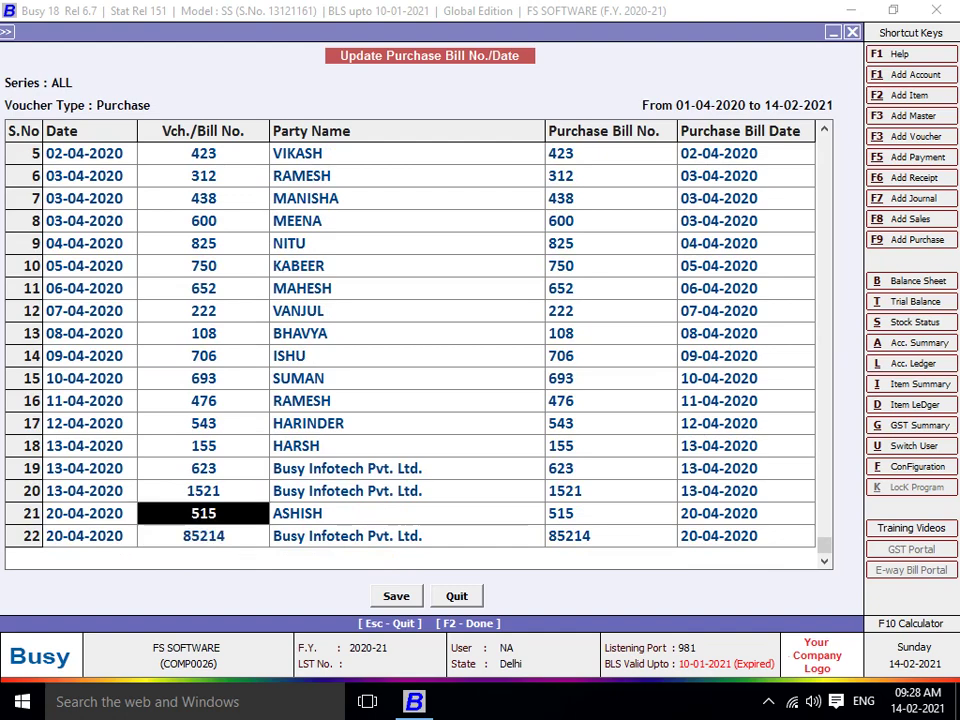
{"action": "key", "text": "Down"}
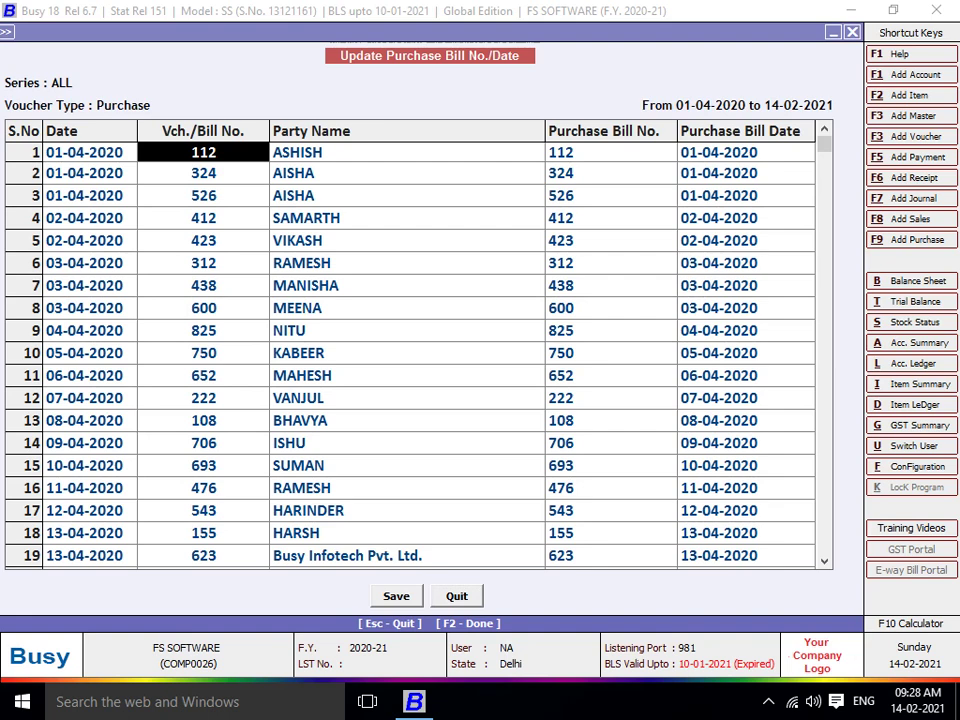
Set the purchase bill number of the first listed purchase entry, dated 01-04-2020, to 120.
{"action": "key", "text": "Return"}
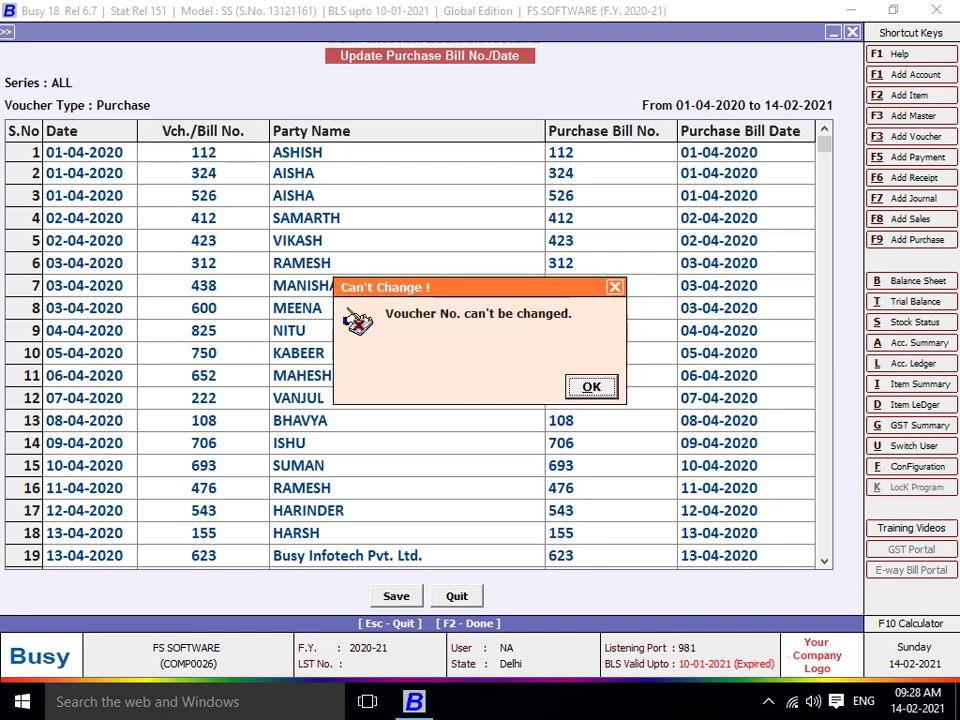
{"action": "key", "text": "Return"}
{"action": "key", "text": "Right"}
{"action": "key", "text": "Right"}
{"action": "type", "text": "12"}
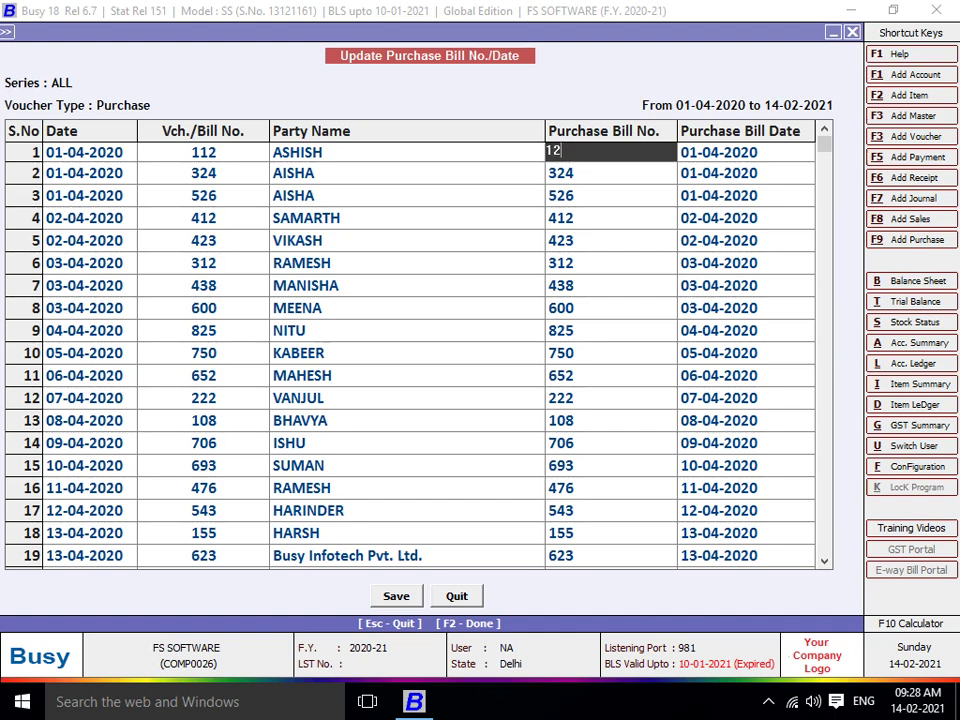
{"action": "type", "text": "0"}
{"action": "key", "text": "Return"}
{"action": "key", "text": "Return"}
Set the second purchase entry's bill number to 300, save the purchase bill updates and close them.
{"action": "key", "text": "Right"}
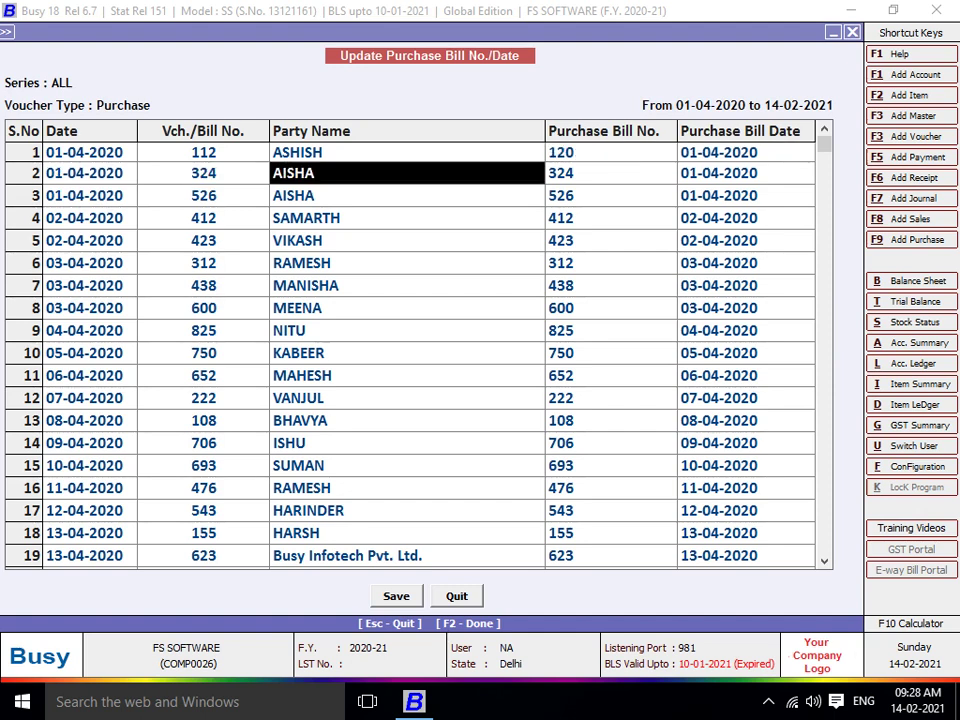
{"action": "key", "text": "Right"}
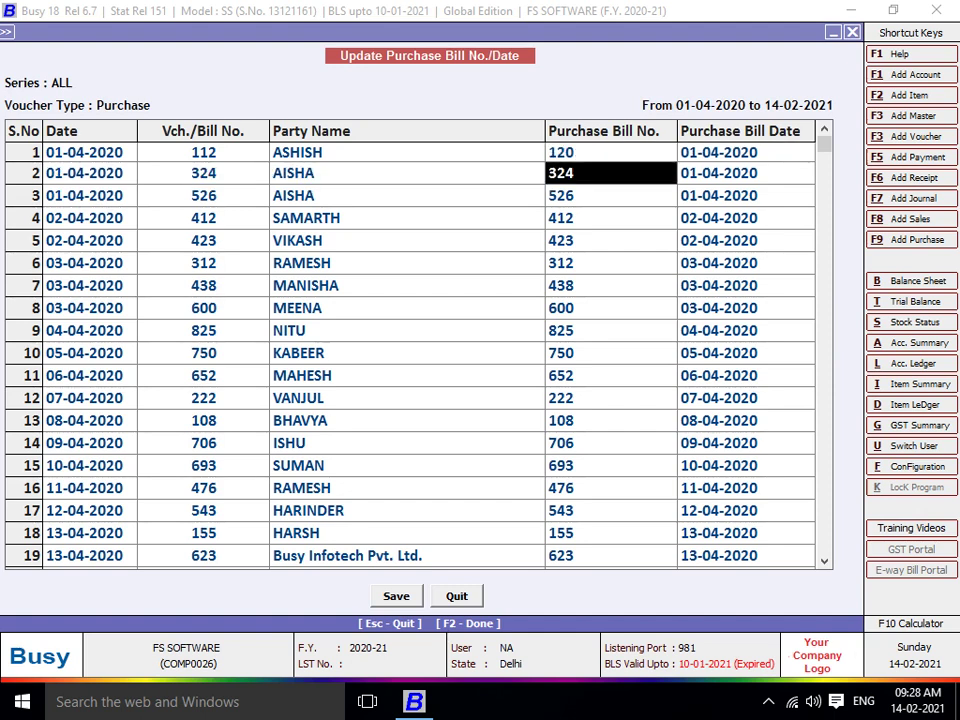
{"action": "type", "text": "300"}
{"action": "key", "text": "Return"}
{"action": "key", "text": "Return"}
{"action": "key", "text": "Right"}
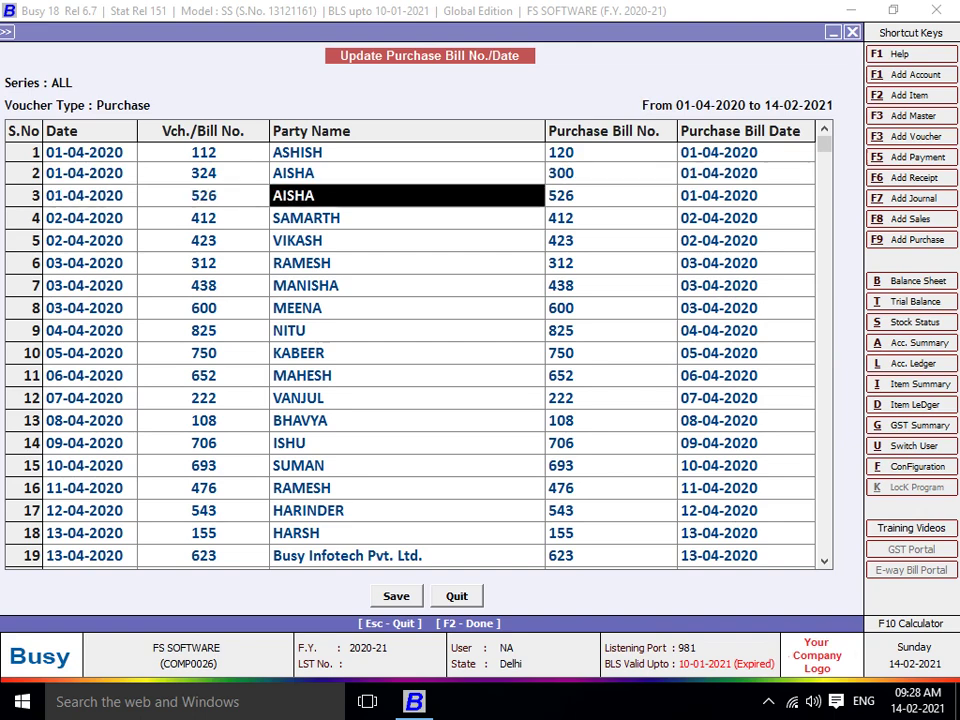
{"action": "key", "text": "Right"}
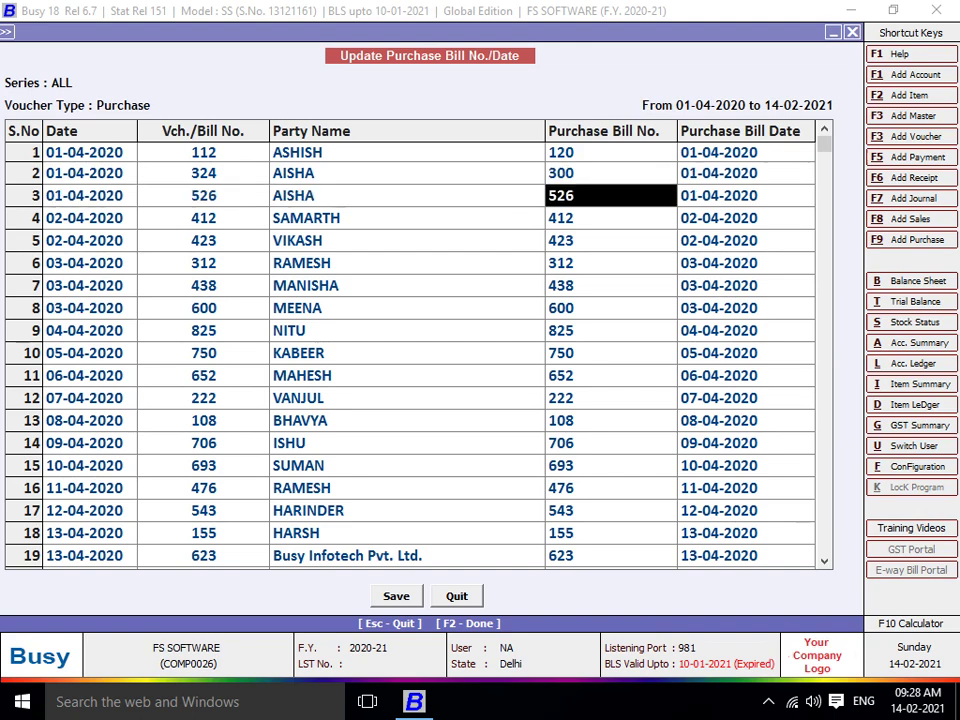
{"action": "key", "text": "F2"}
{"action": "key", "text": "Return"}
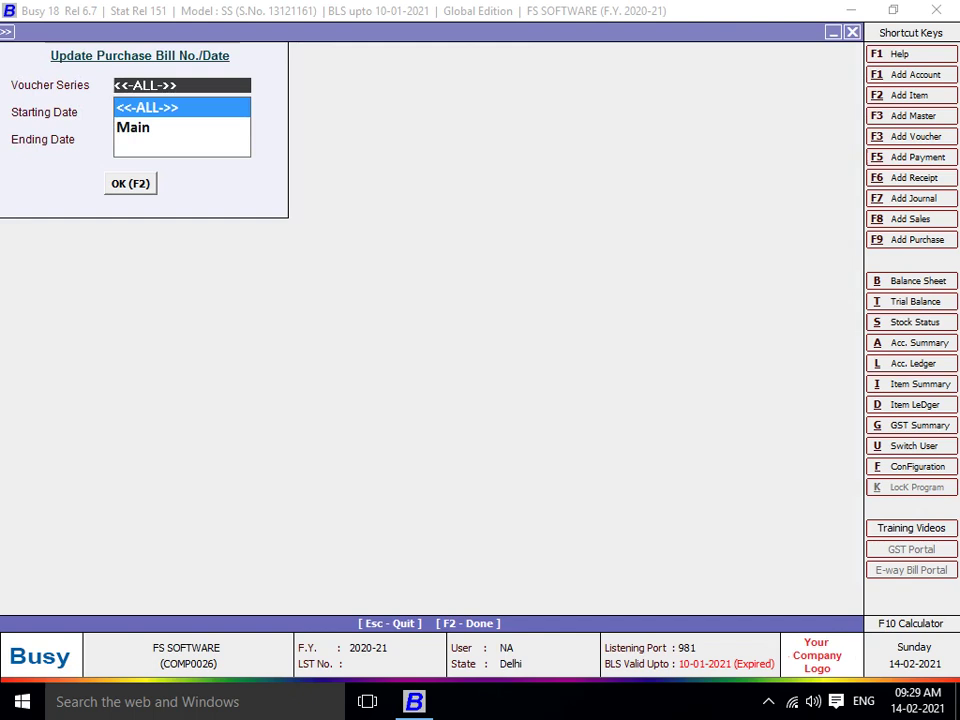
{"action": "key", "text": "Escape"}
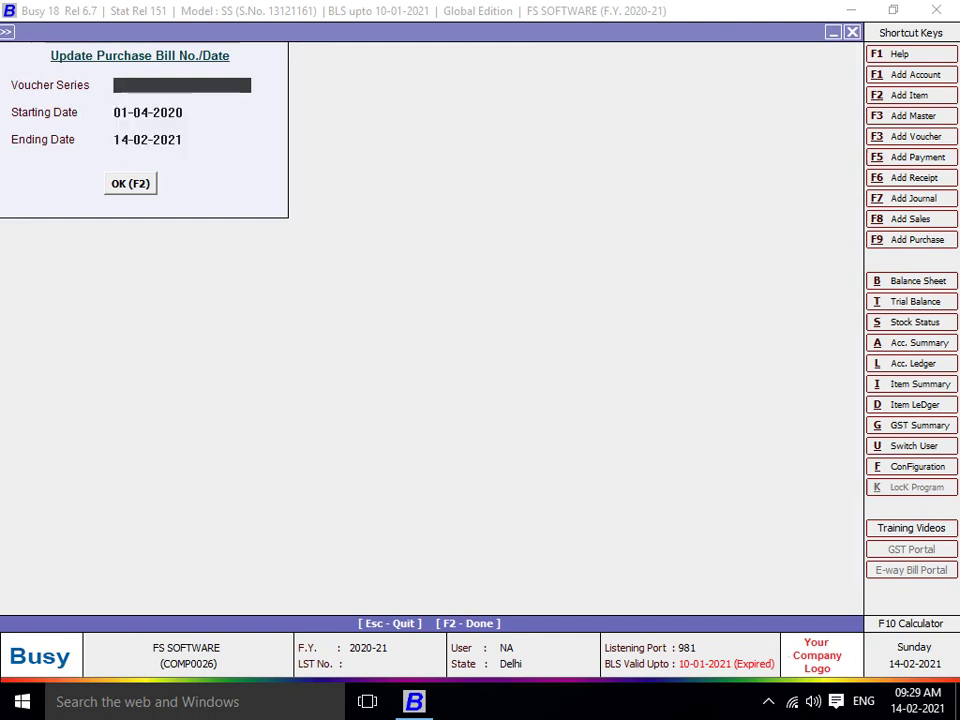
{"action": "key", "text": "Escape"}
{"action": "key", "text": "Escape"}
Try to load the billing/shipping details of Main series Sales voucher number 1 dated 14-02-2021.
{"action": "key", "text": "Down"}
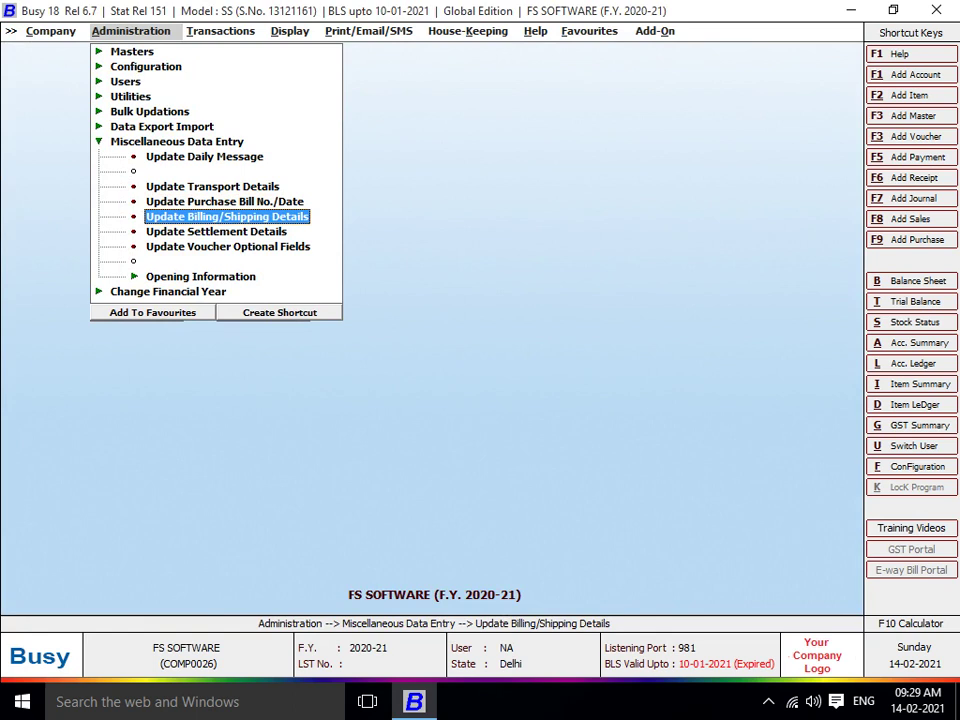
{"action": "key", "text": "Return"}
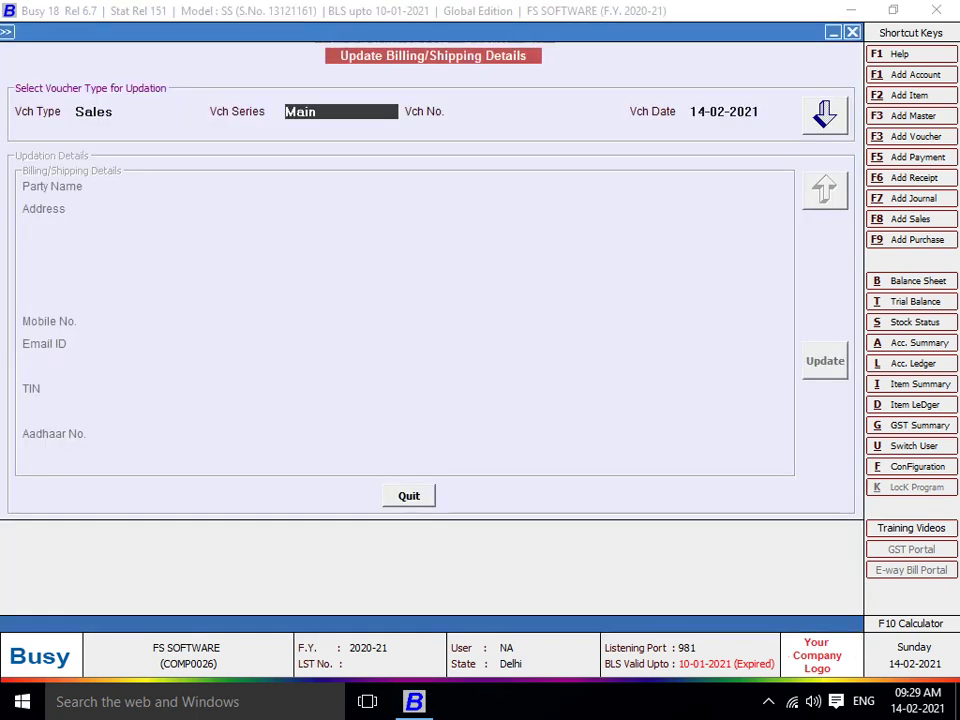
{"action": "key", "text": "Return"}
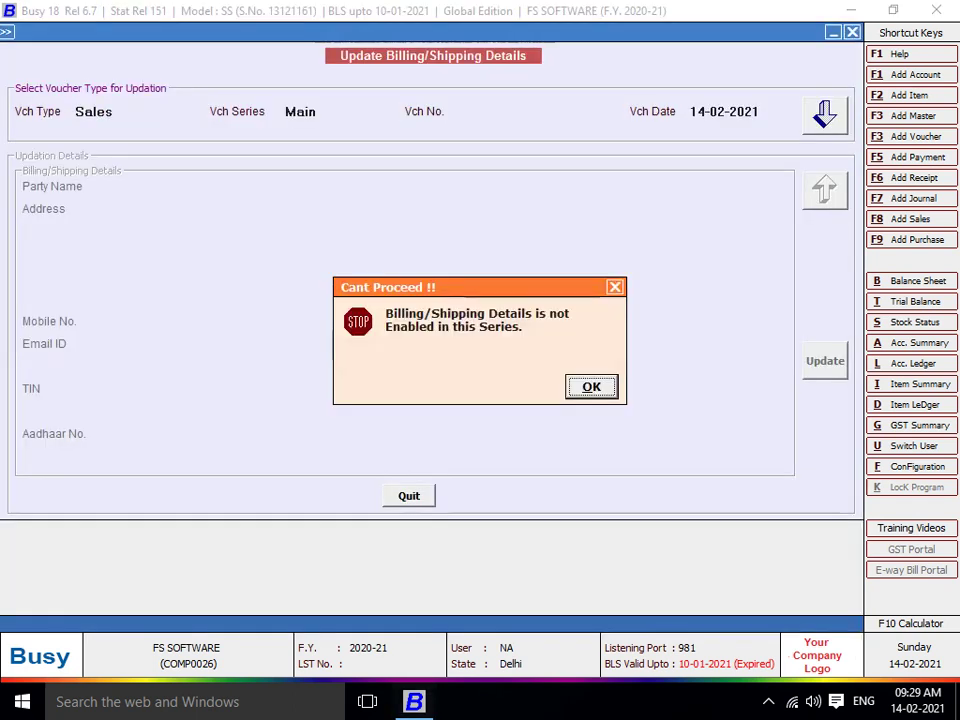
{"action": "key", "text": "Return"}
{"action": "key", "text": "Return"}
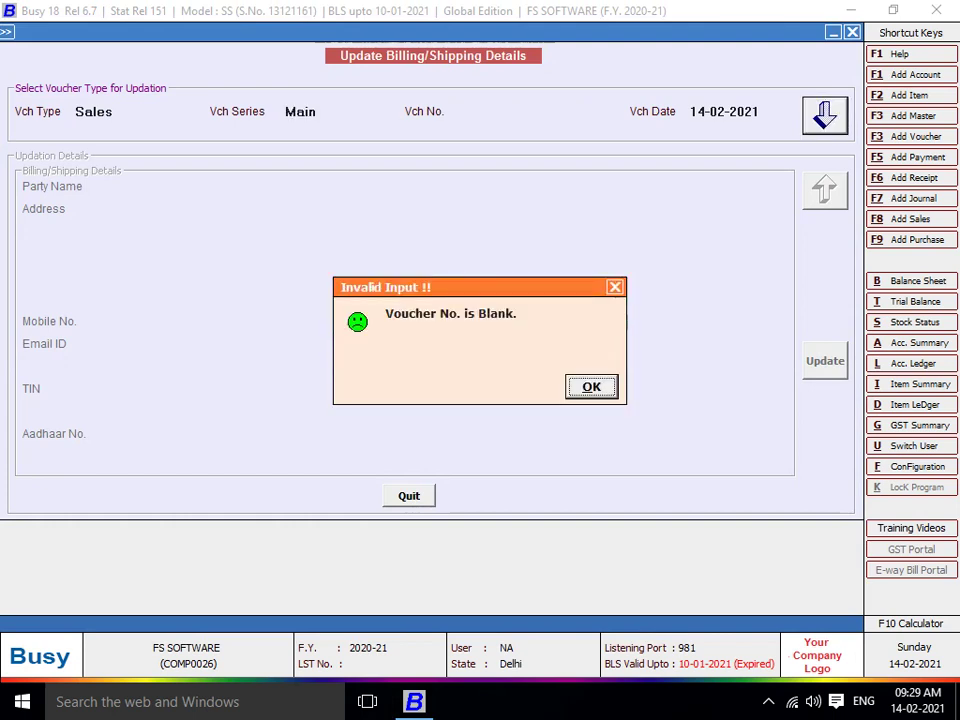
{"action": "key", "text": "Return"}
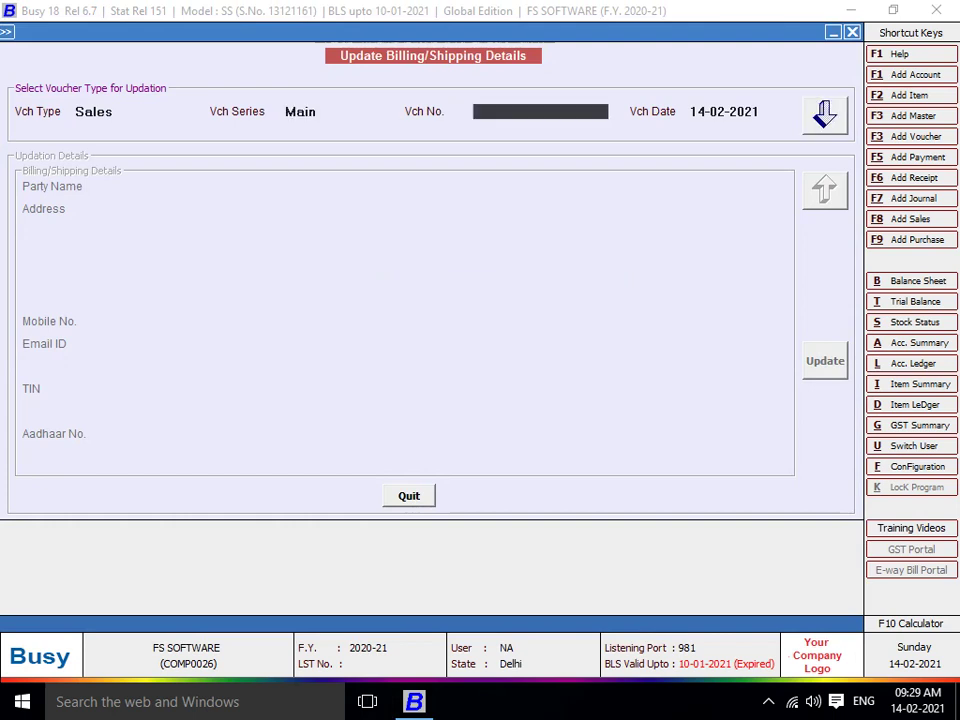
{"action": "type", "text": "1"}
{"action": "key", "text": "Return"}
{"action": "key", "text": "Return"}
Show the Sales account ledger from 01-04-2020 to 14-02-2021 and open its first voucher, for SHEEN INTERNATIONAL.
{"action": "key", "text": "alt+l"}
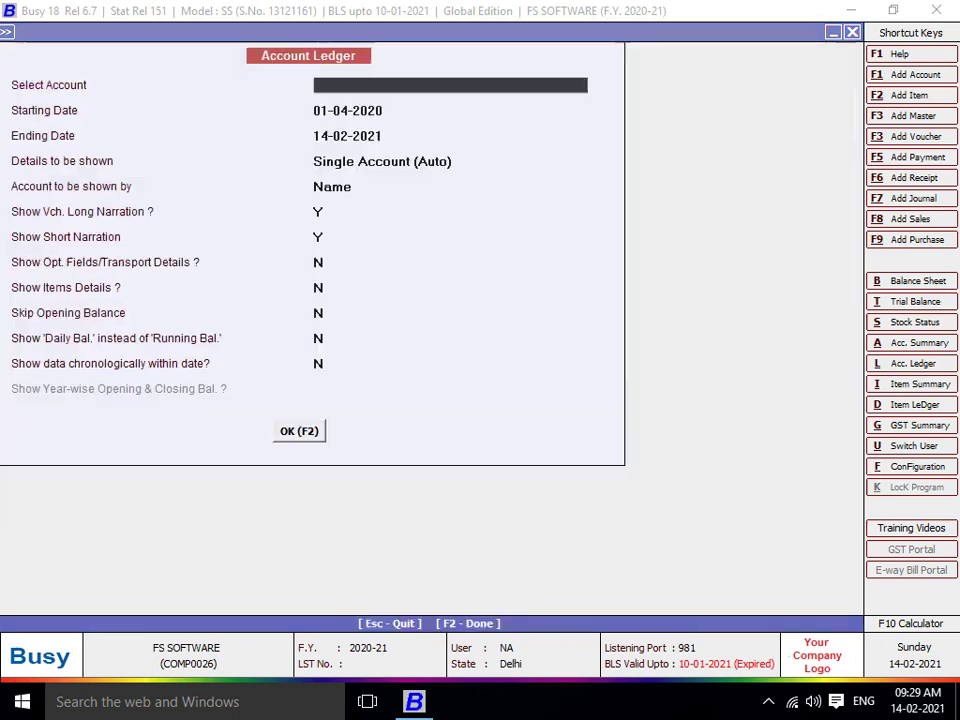
{"action": "type", "text": "SALES"}
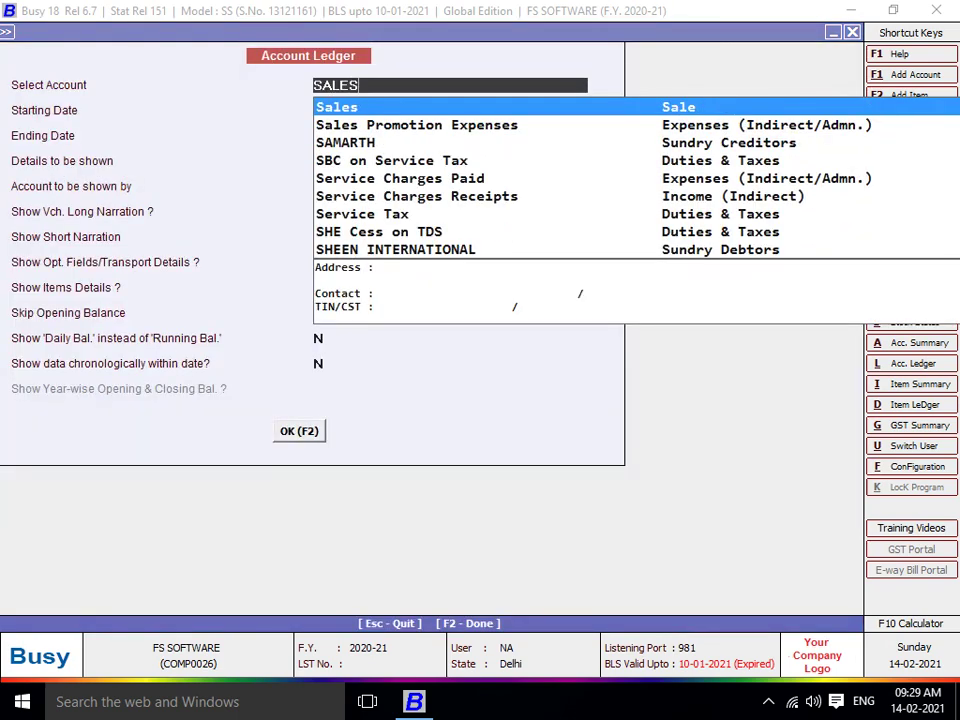
{"action": "key", "text": "Return"}
{"action": "key", "text": "F2"}
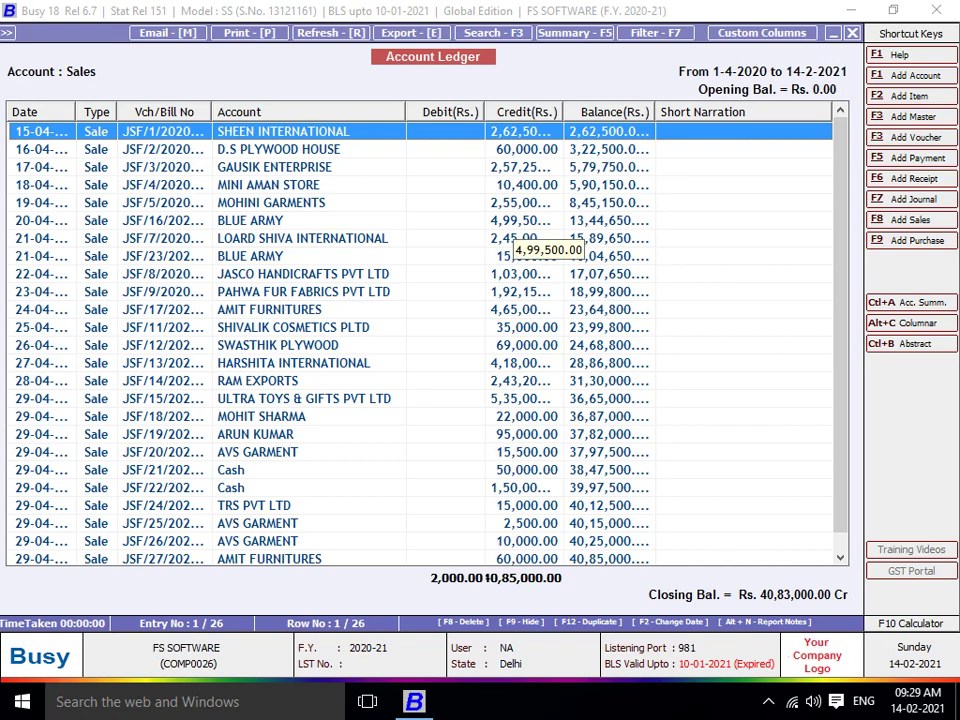
{"action": "key", "text": "Return"}
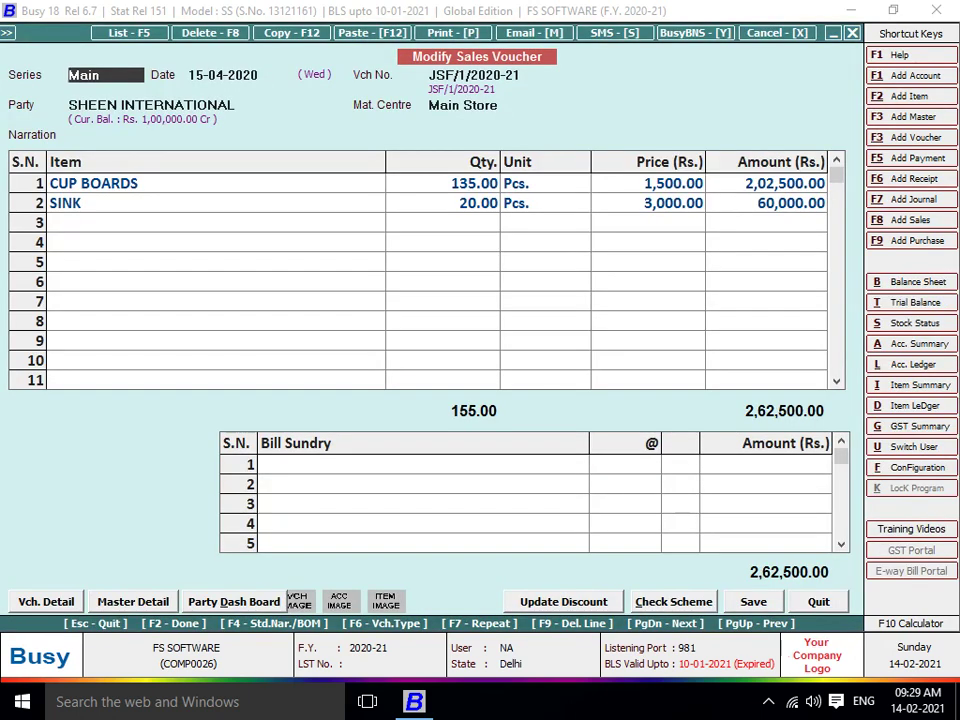
Close the ledger voucher and try to load the billing/shipping details of Main series Sales voucher JSF/1/2020-21 dated 15-04-2020.
{"action": "key", "text": "Escape"}
{"action": "key", "text": "Escape"}
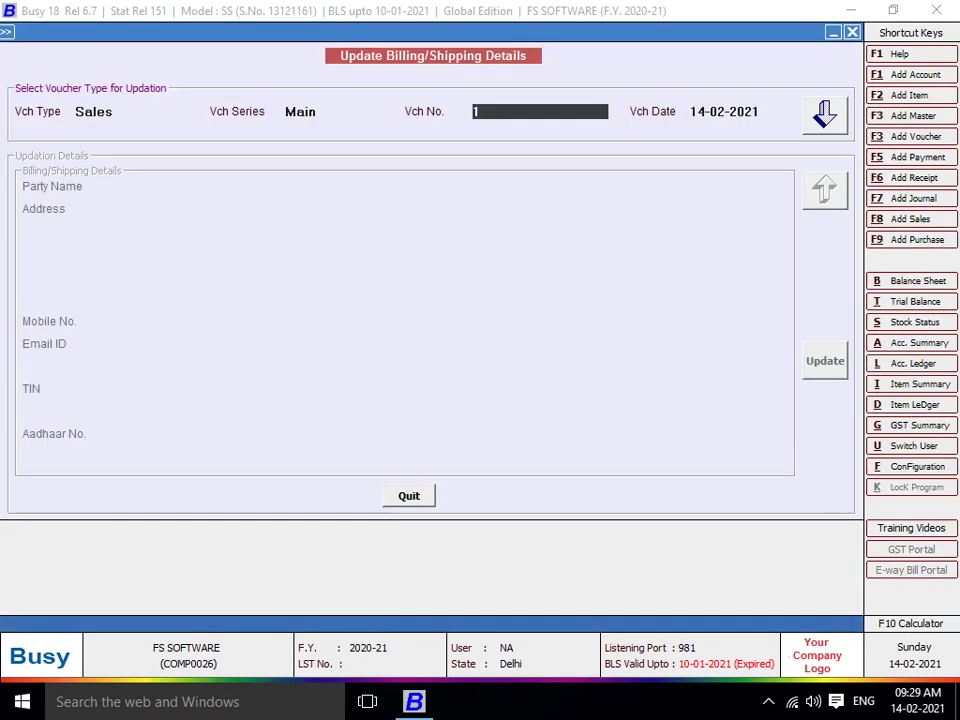
{"action": "type", "text": "JST"}
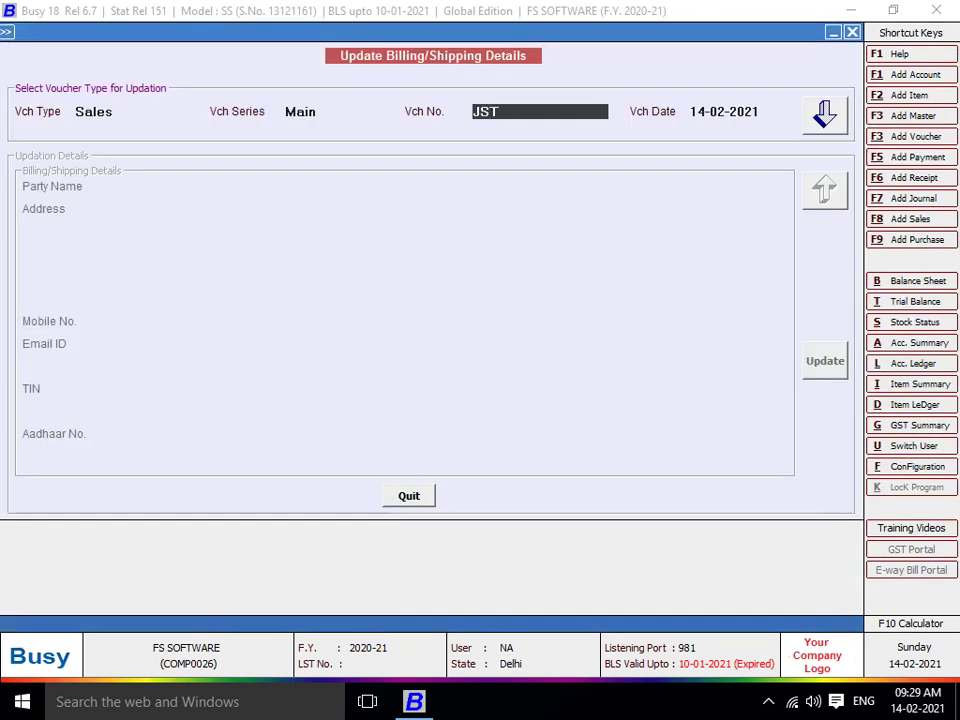
{"action": "key", "text": "BackSpace"}
{"action": "type", "text": "F/1/200"}
{"action": "key", "text": "BackSpace"}
{"action": "type", "text": "2"}
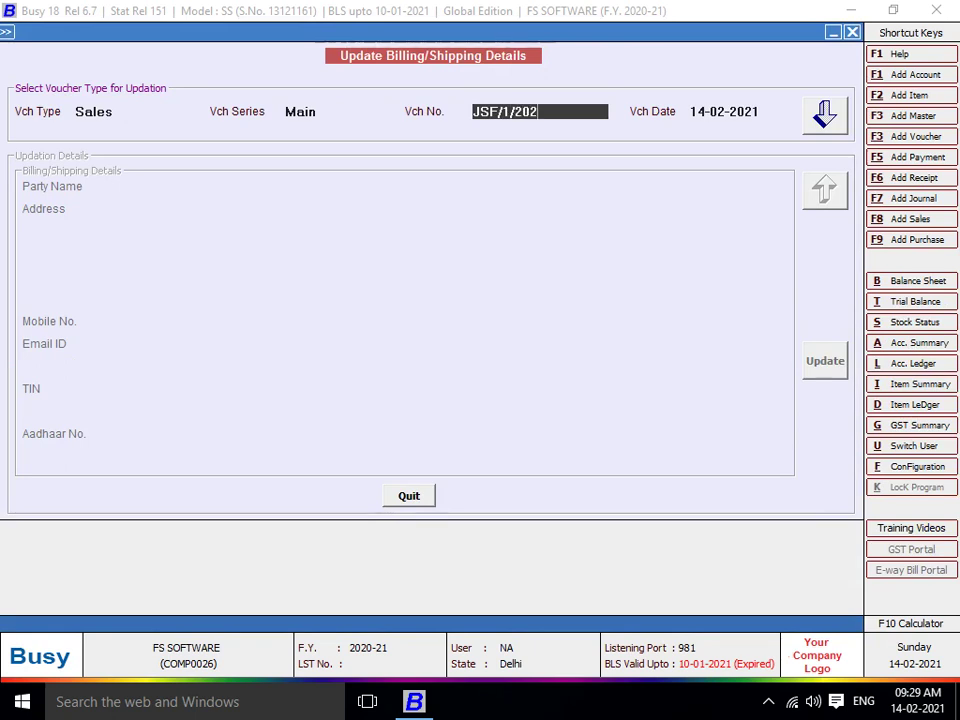
{"action": "type", "text": "0-21"}
{"action": "key", "text": "Return"}
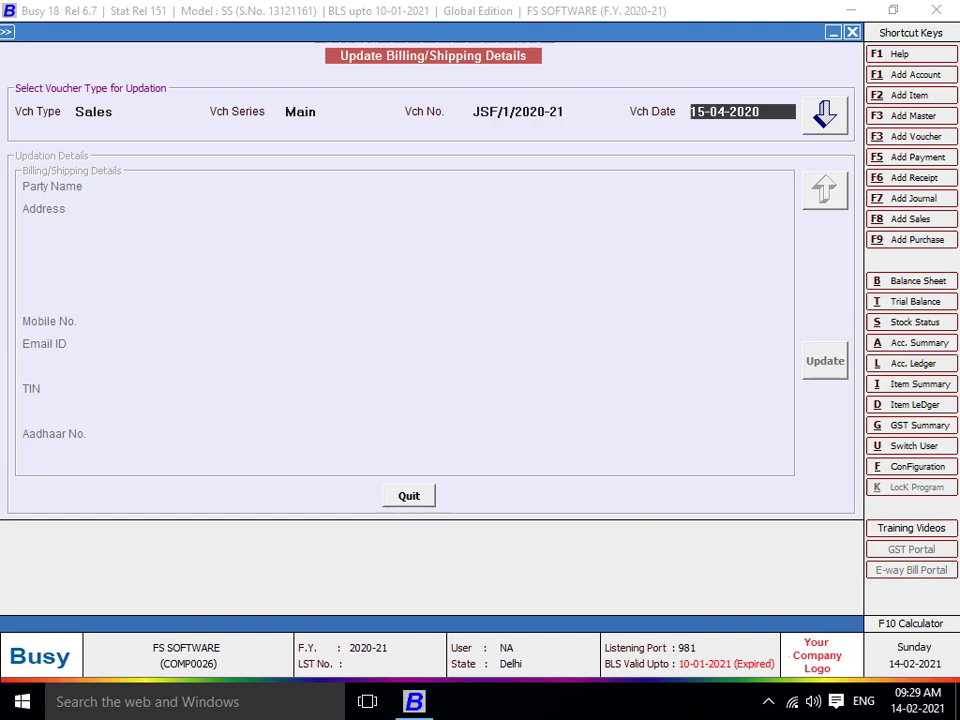
{"action": "key", "text": "Return"}
{"action": "key", "text": "Return"}
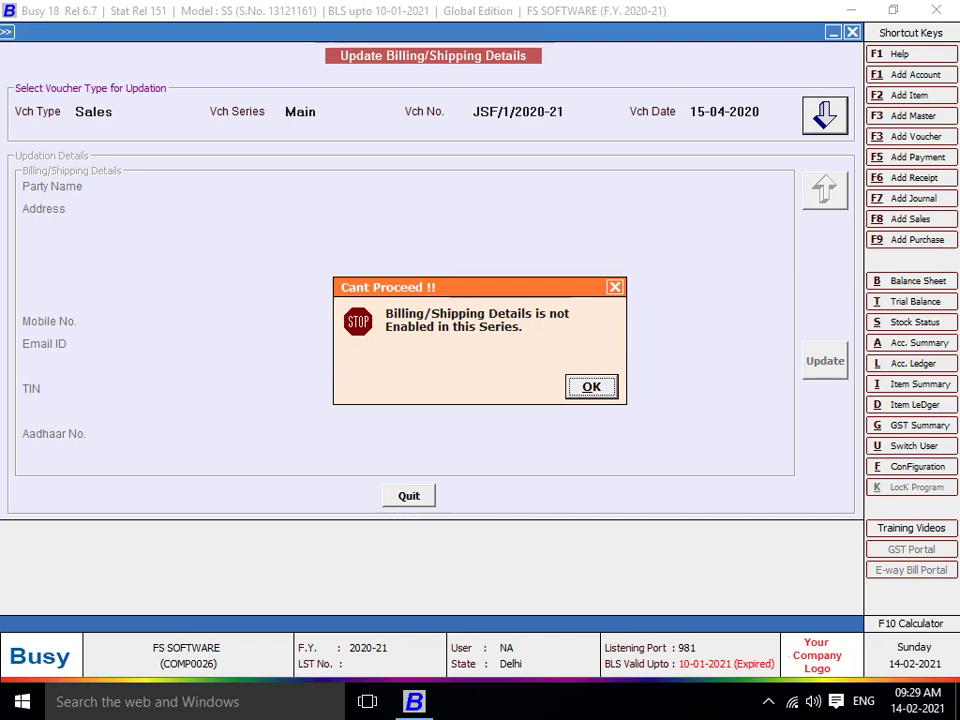
{"action": "key", "text": "Return"}
{"action": "key", "text": "Escape"}
{"action": "key", "text": "Escape"}
Open the Voucher Series Configuration.
{"action": "key", "text": "Up"}
{"action": "key", "text": "Up"}
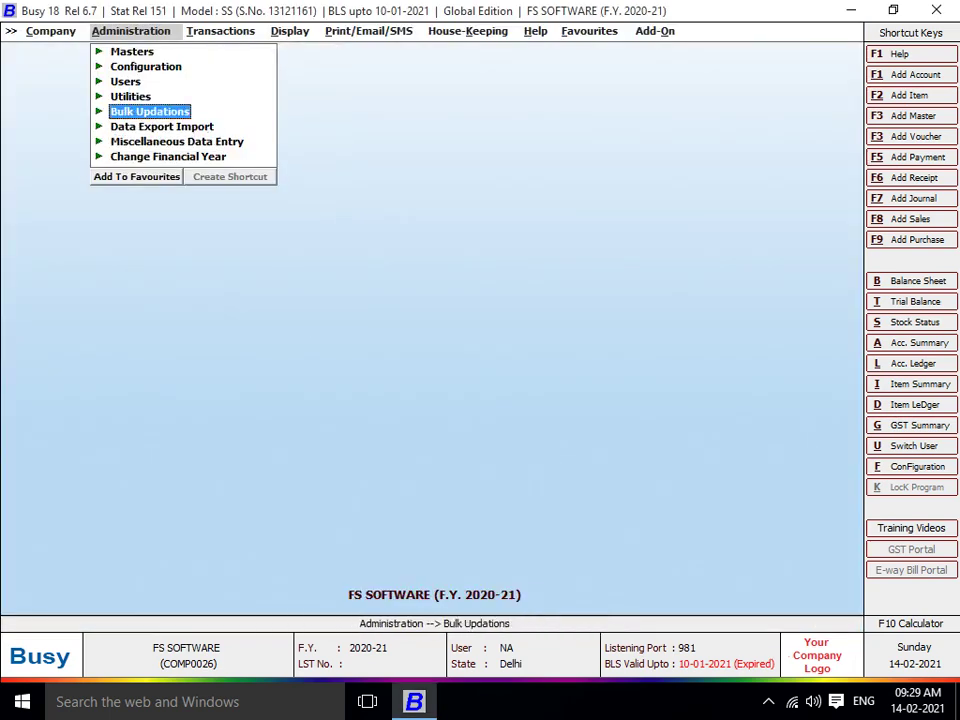
{"action": "key", "text": "Up"}
{"action": "key", "text": "Up"}
{"action": "key", "text": "Up"}
{"action": "key", "text": "Return"}
{"action": "key", "text": "Return"}
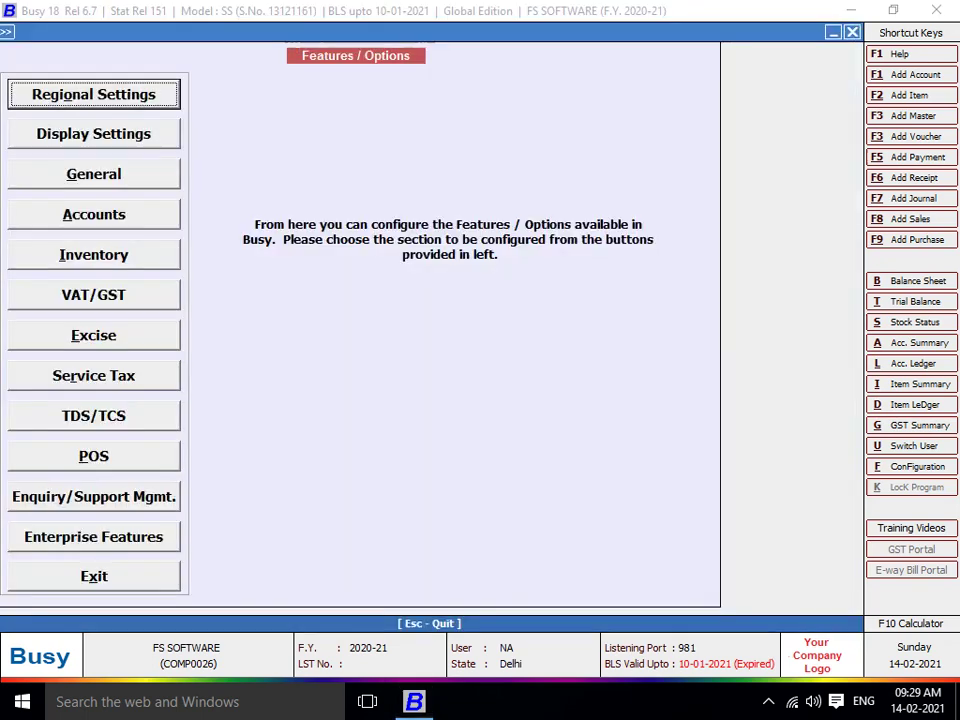
{"action": "key", "text": "Down"}
{"action": "key", "text": "Escape"}
{"action": "key", "text": "Down"}
{"action": "key", "text": "Return"}
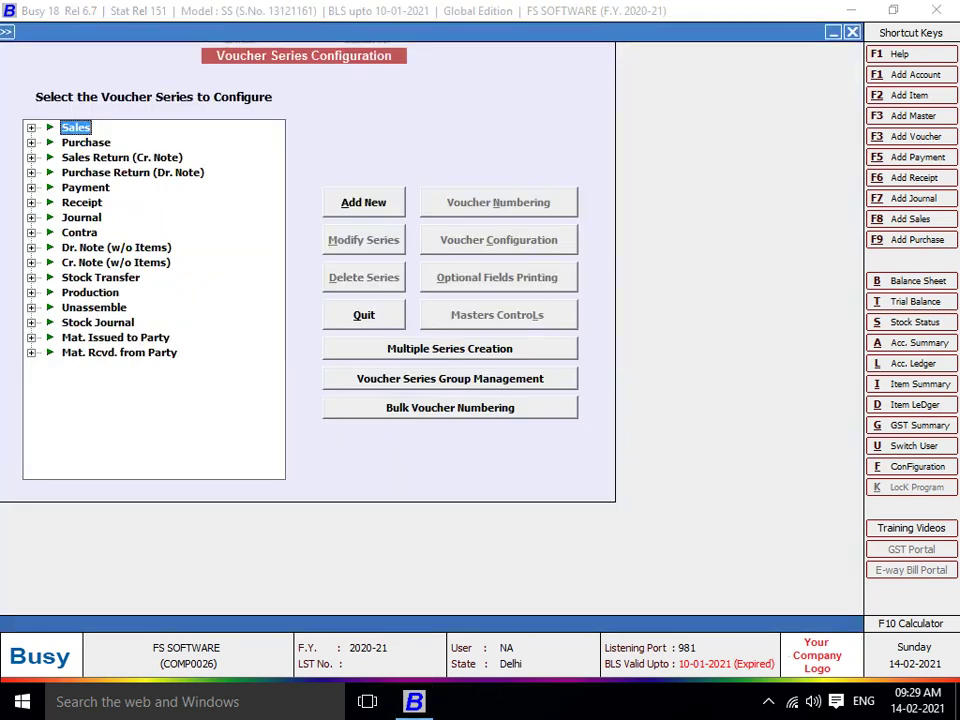
Enable Separate Billing/Shipping Details for the Main series of Sales vouchers, save the series configuration and close it.
{"action": "key", "text": "Right"}
{"action": "key", "text": "Down"}
{"action": "key", "text": "c"}
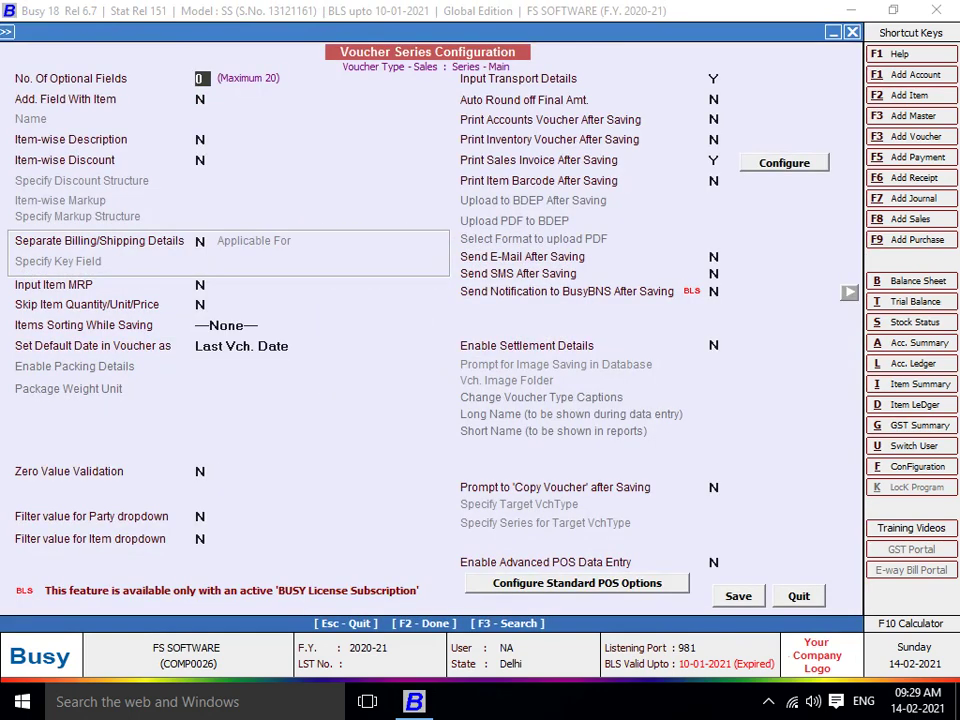
{"action": "key", "text": "Return"}
{"action": "key", "text": "Return"}
{"action": "key", "text": "Return"}
{"action": "key", "text": "Return"}
{"action": "key", "text": "y"}
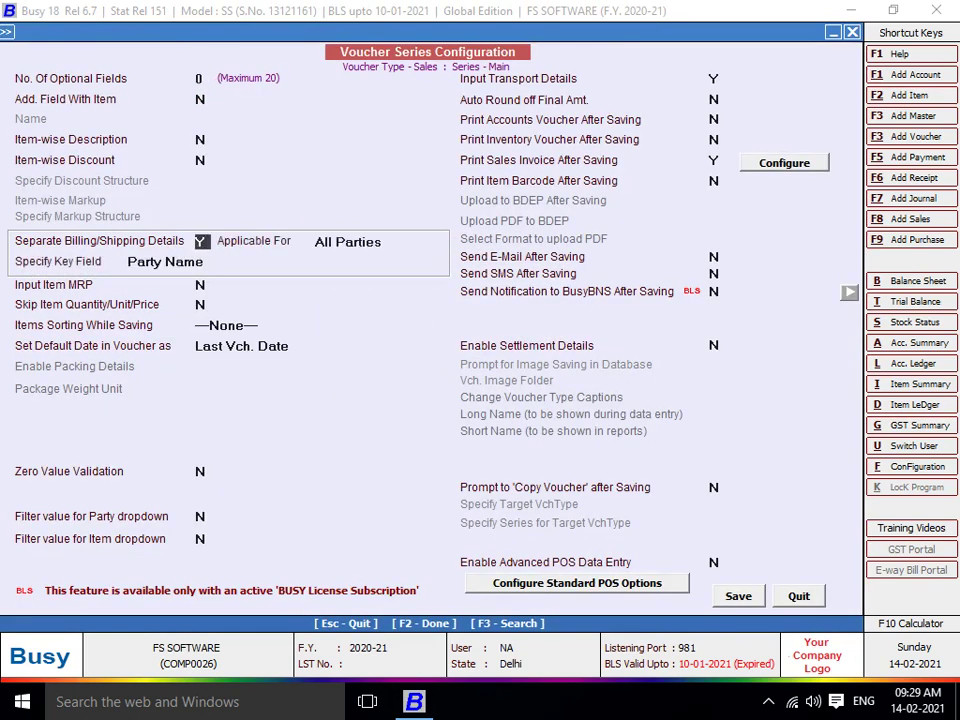
{"action": "key", "text": "F2"}
{"action": "key", "text": "Escape"}
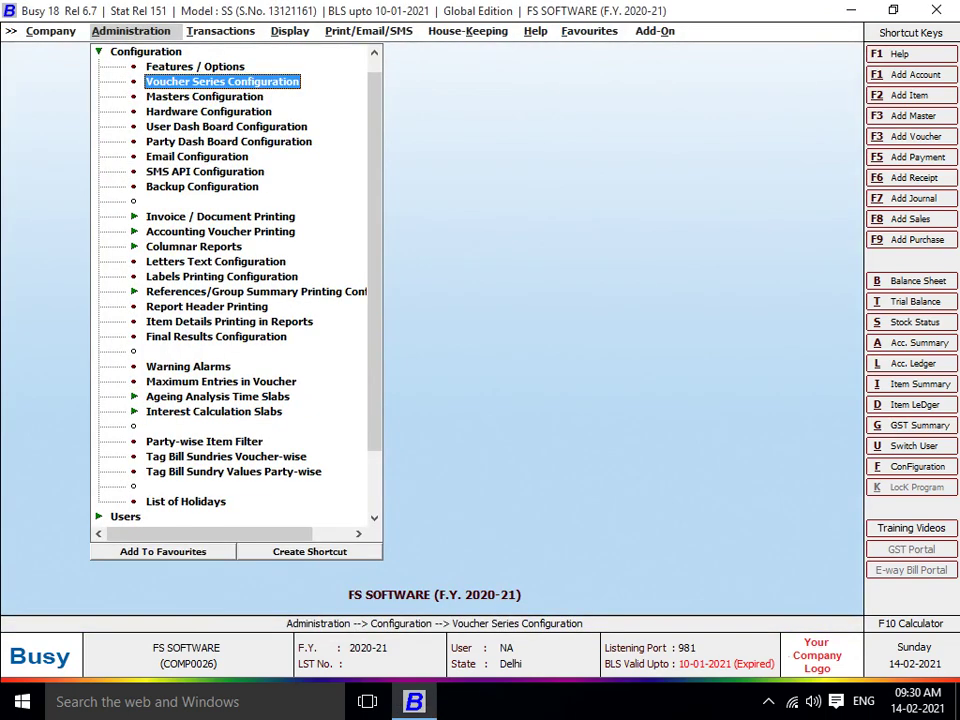
{"action": "key", "text": "Escape"}
Load the billing/shipping details of Main series Sales voucher JSF/27/2020-21 dated 29-04-2020 and close them without updating.
{"action": "key", "text": "Down"}
{"action": "key", "text": "Down"}
{"action": "key", "text": "Down"}
{"action": "key", "text": "Down"}
{"action": "key", "text": "Down"}
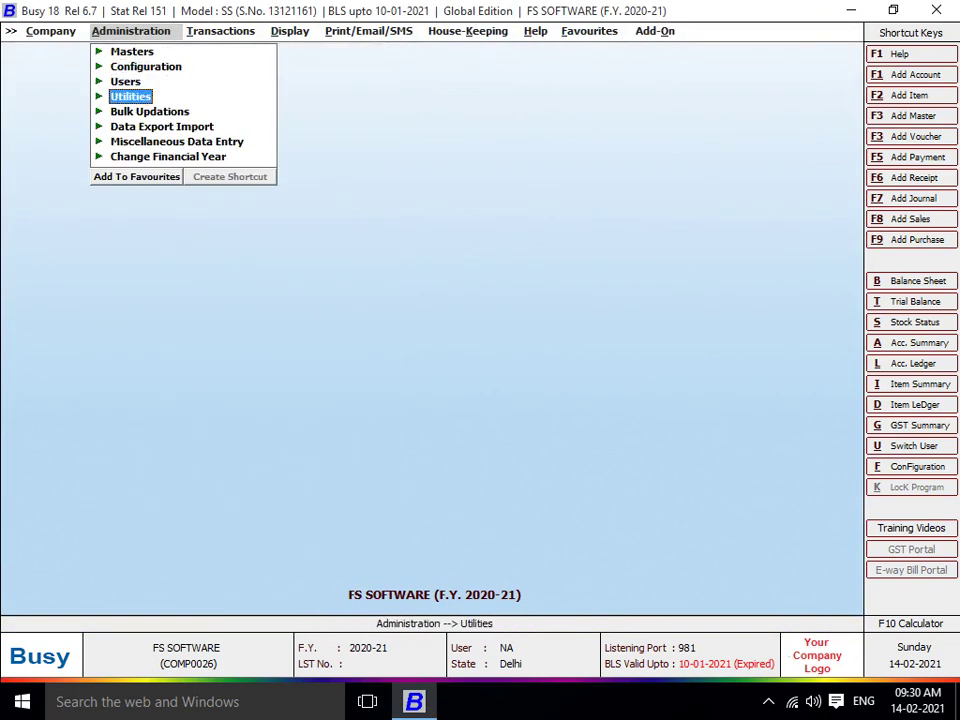
{"action": "key", "text": "Return"}
{"action": "key", "text": "Down"}
{"action": "key", "text": "Down"}
{"action": "key", "text": "Down"}
{"action": "key", "text": "Down"}
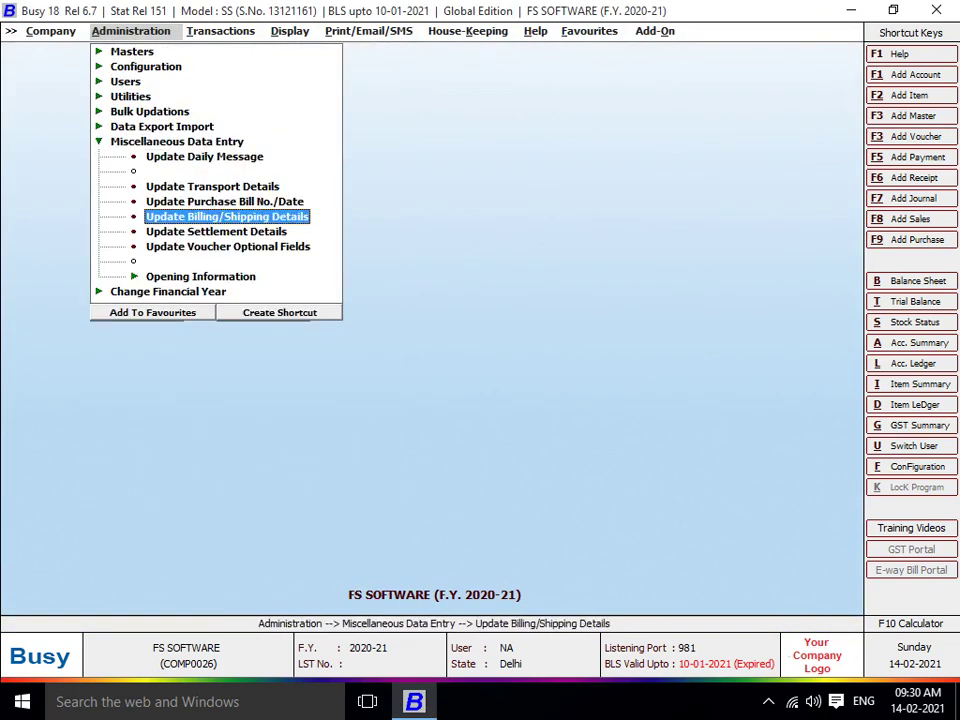
{"action": "key", "text": "Up"}
{"action": "key", "text": "Return"}
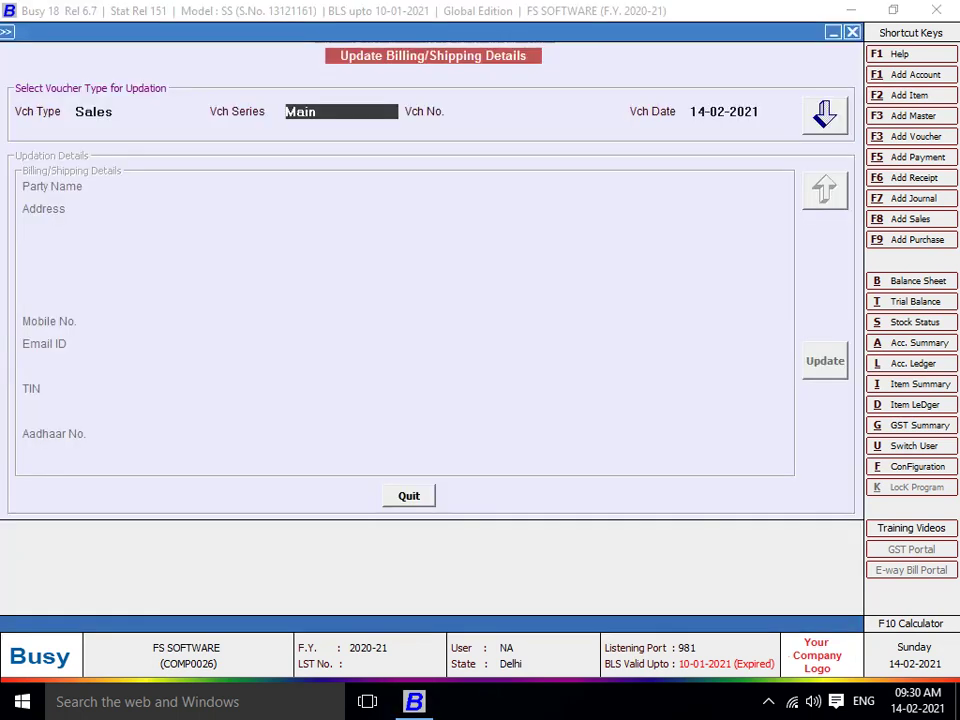
{"action": "key", "text": "Return"}
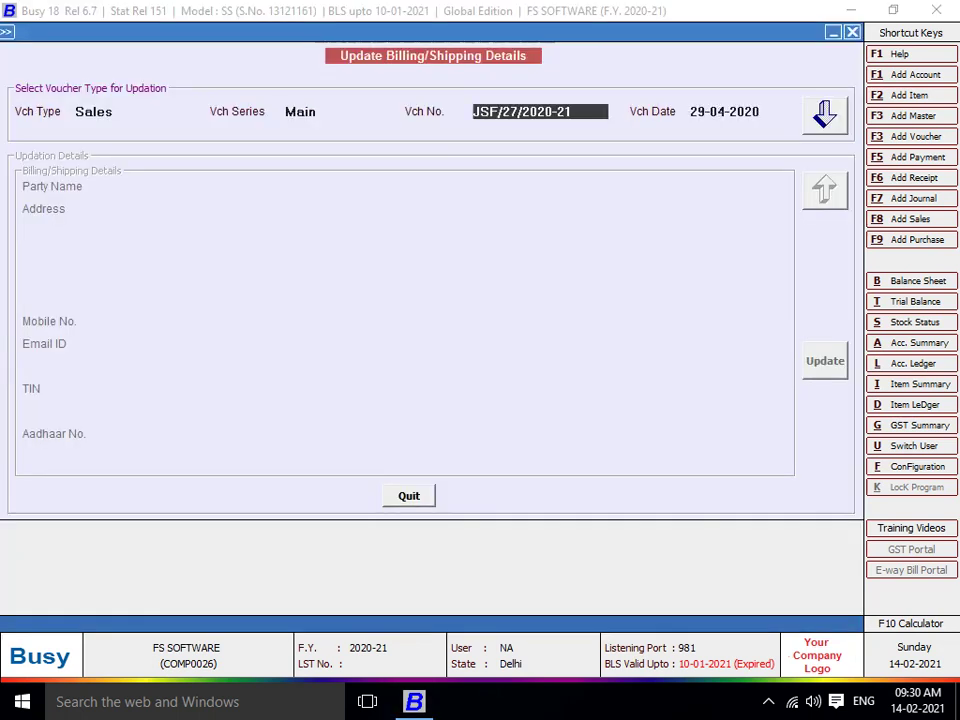
{"action": "key", "text": "Return"}
{"action": "key", "text": "Return"}
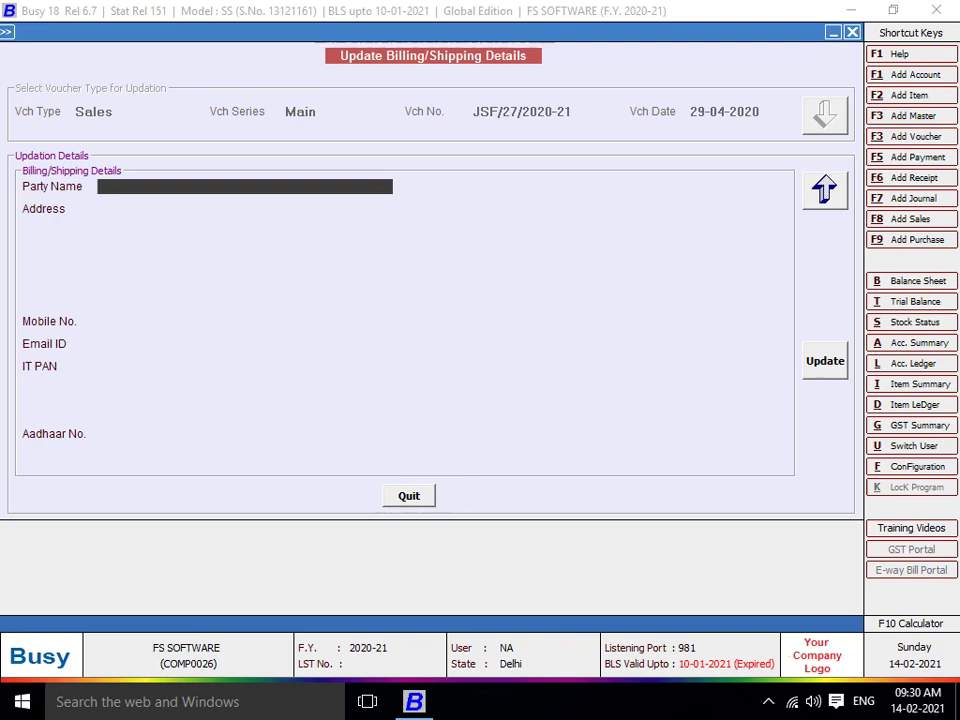
{"action": "key", "text": "Escape"}
{"action": "key", "text": "Return"}
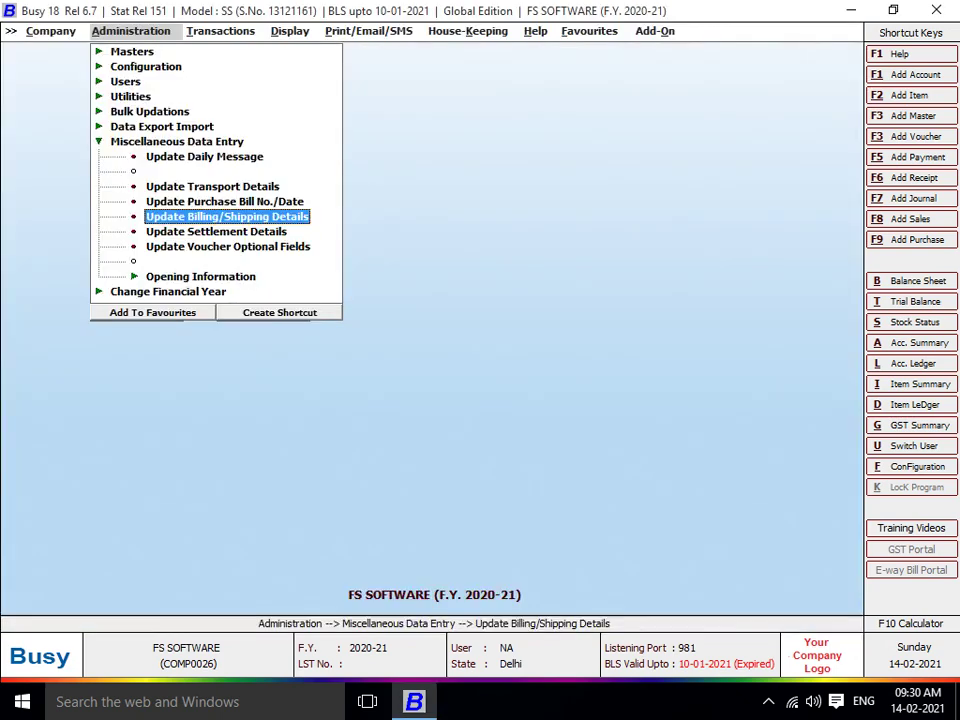
Open Update Settlement Details, try the Main series of Sales vouchers and close the form.
{"action": "key", "text": "Down"}
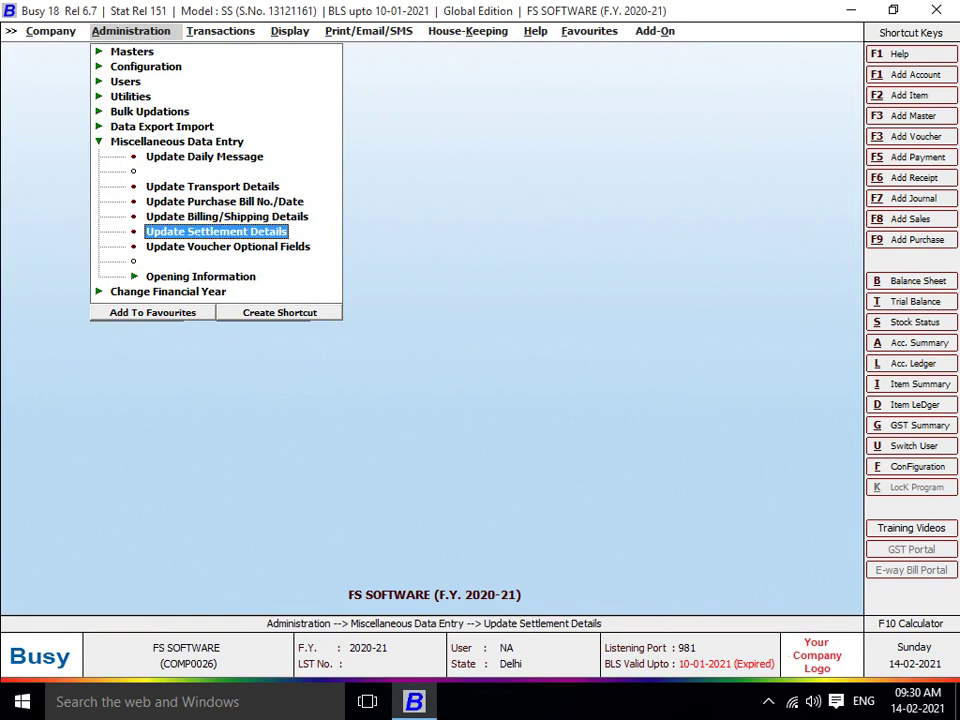
{"action": "key", "text": "Return"}
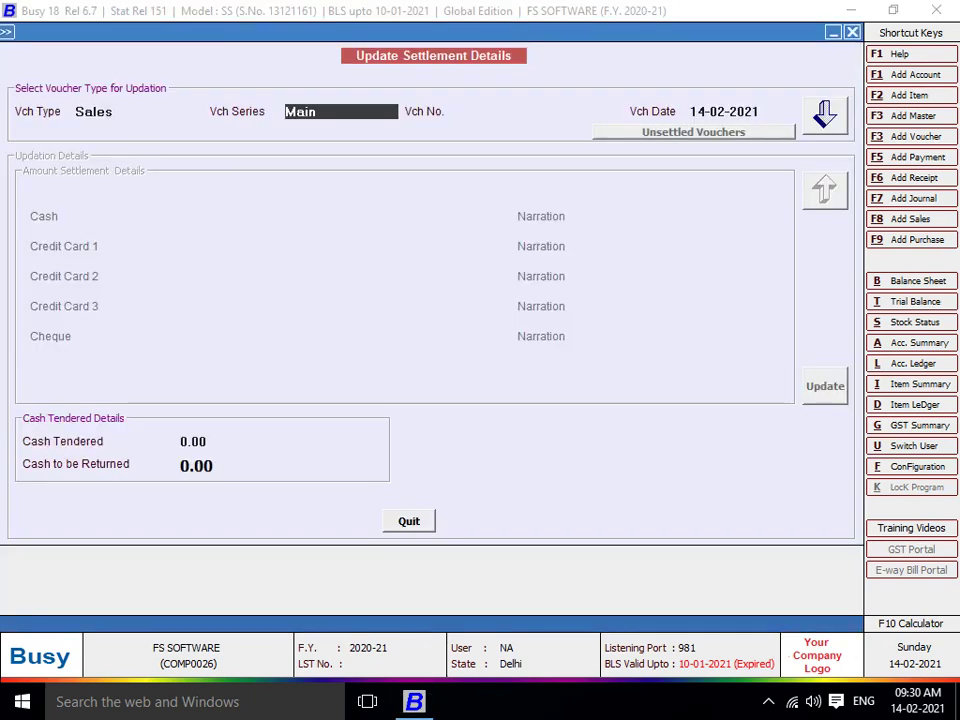
{"action": "key", "text": "Return"}
{"action": "key", "text": "Return"}
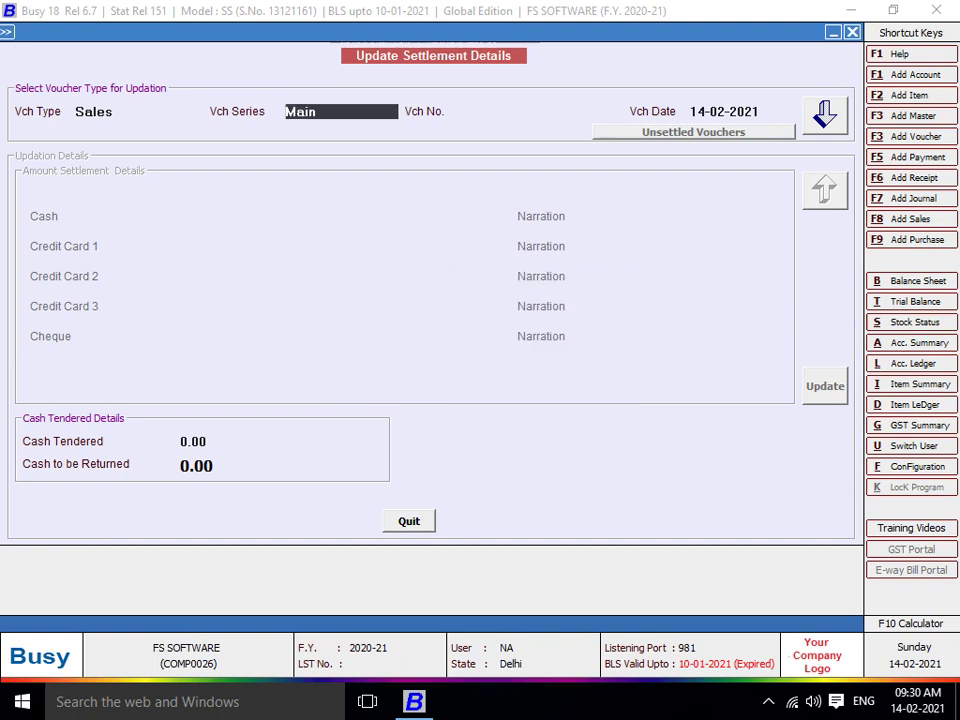
{"action": "key", "text": "Escape"}
{"action": "key", "text": "Return"}
Open Update Voucher Optional Fields, try the Main series of Sales vouchers and leave Miscellaneous Data Entry.
{"action": "key", "text": "Down"}
{"action": "key", "text": "Return"}
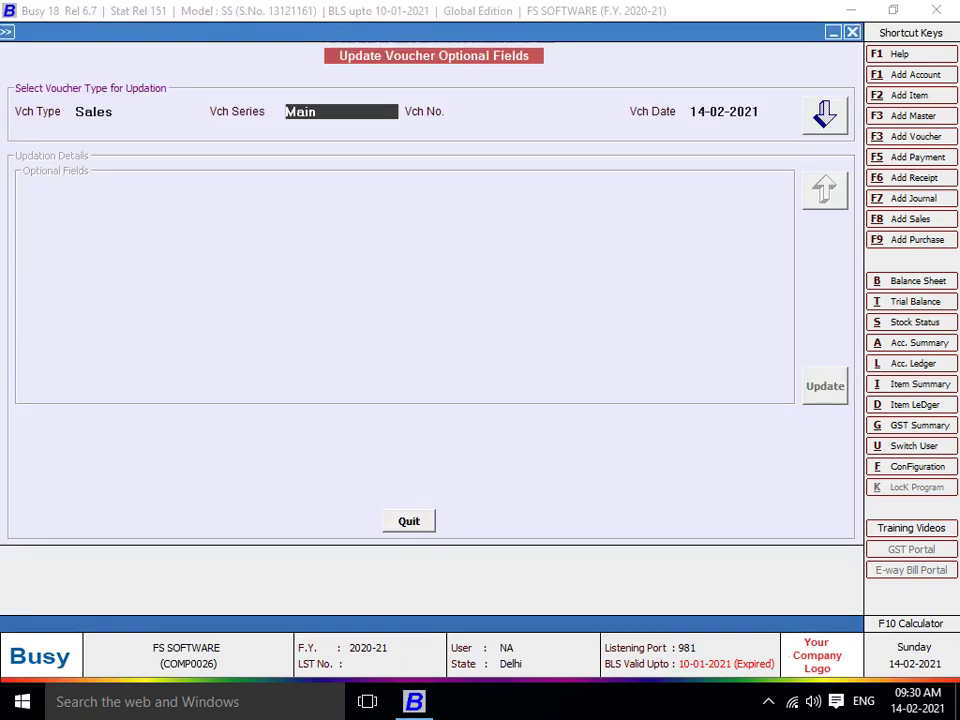
{"action": "key", "text": "Return"}
{"action": "key", "text": "Return"}
{"action": "key", "text": "Escape"}
{"action": "key", "text": "Return"}
{"action": "key", "text": "Escape"}
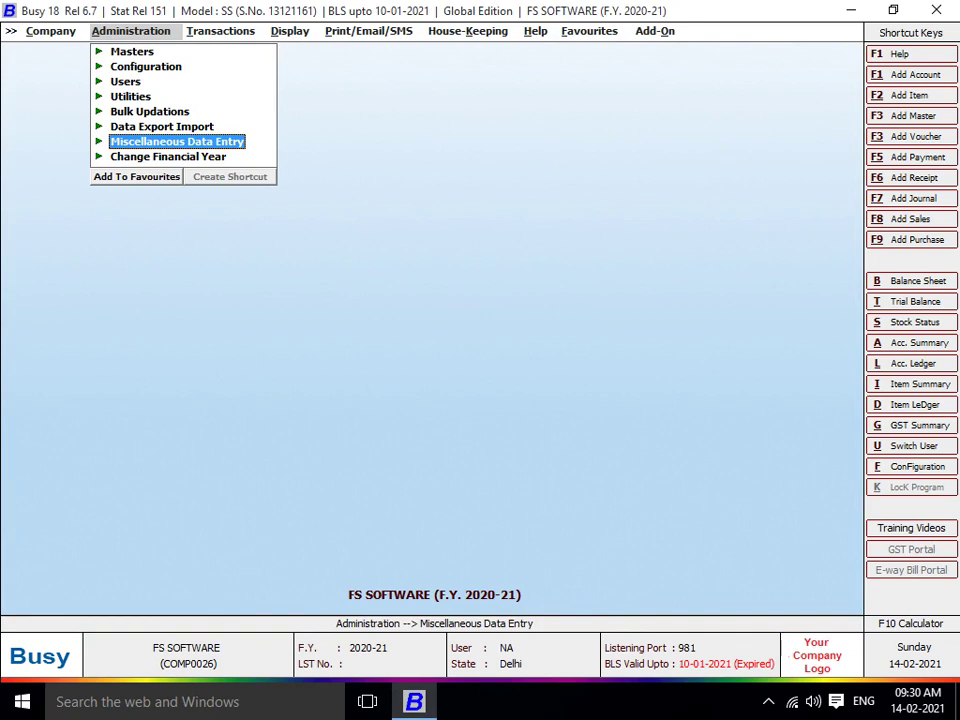
{"action": "left_click", "coordinate": [768, 701]}
{"action": "left_click", "coordinate": [768, 701]}
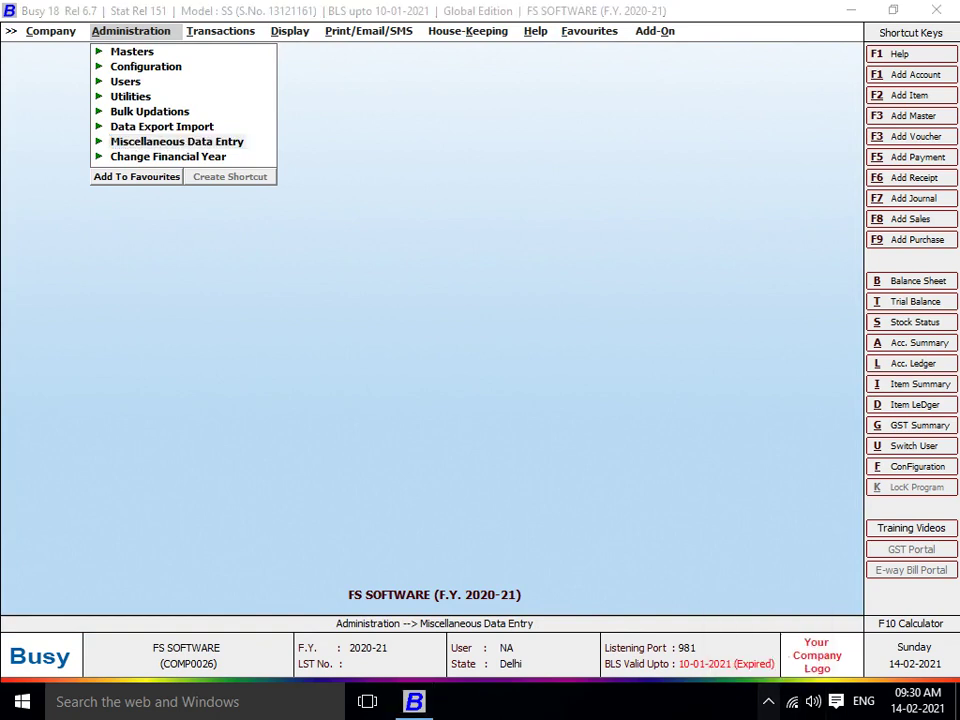
{"action": "left_click", "coordinate": [768, 701]}
{"action": "left_click", "coordinate": [768, 663]}
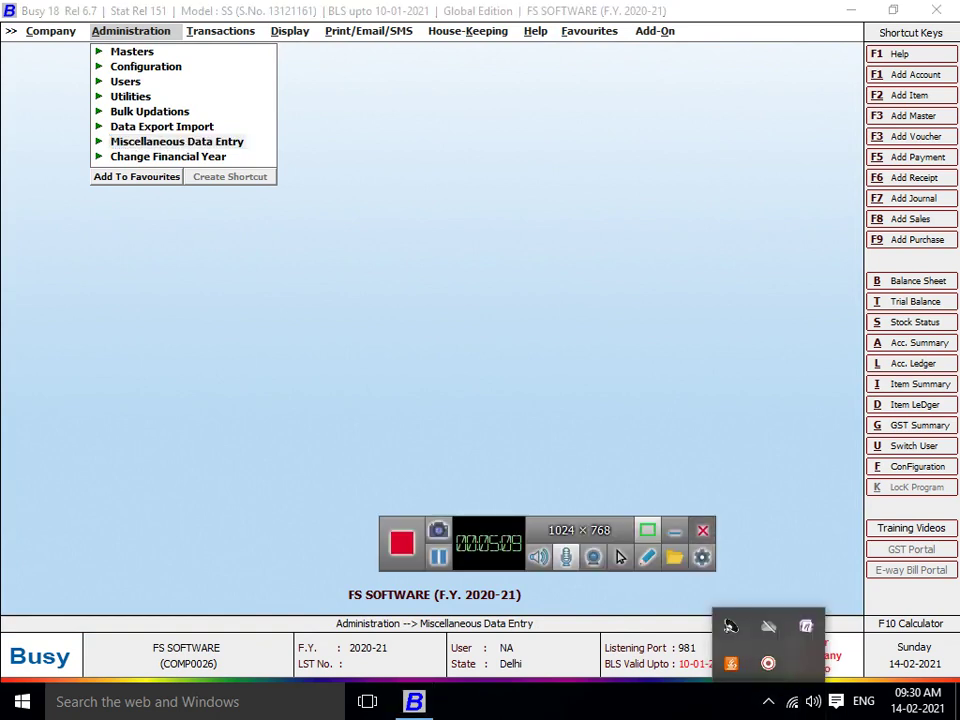